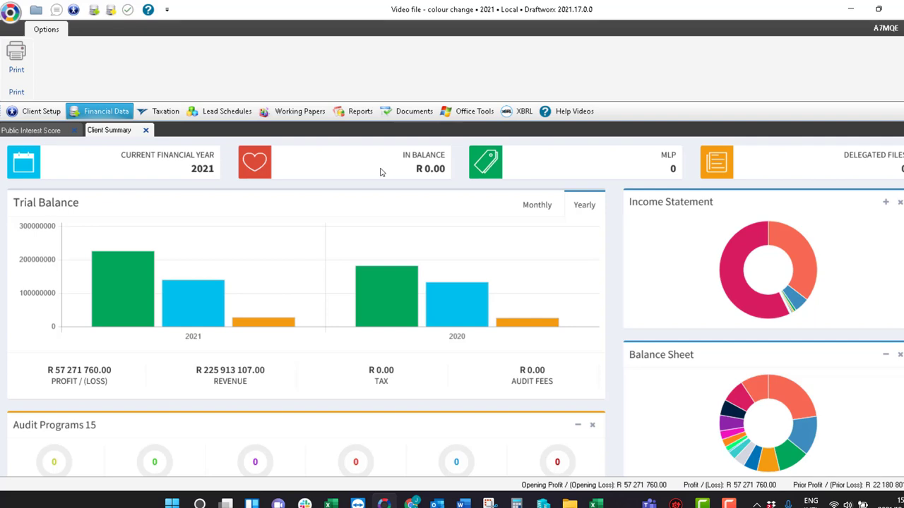
# Open the 2021 Working Trial Balance
pyautogui.click(380, 172)
pyautogui.click(531, 243)
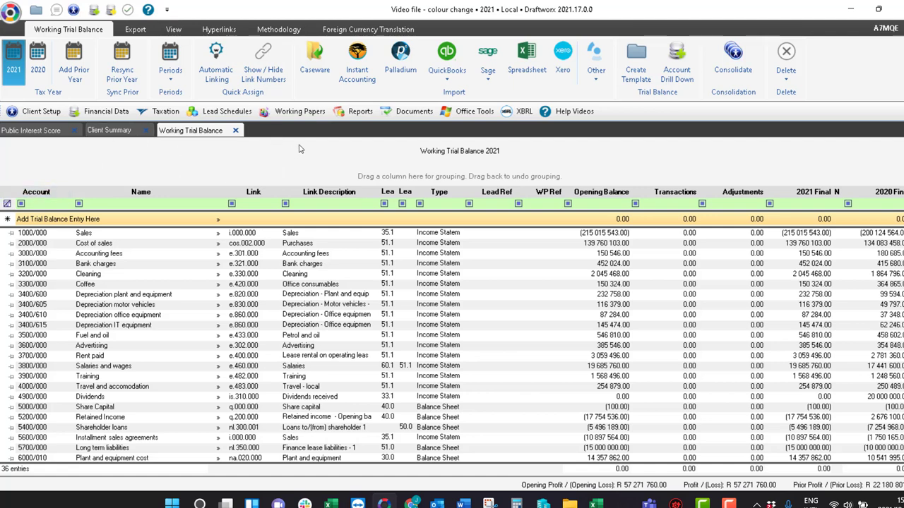
# Look through the Finalisation, Engagement and team setup, and Planning working papers, and open 10.00 Engagement acceptance and continuance
pyautogui.click(319, 115)
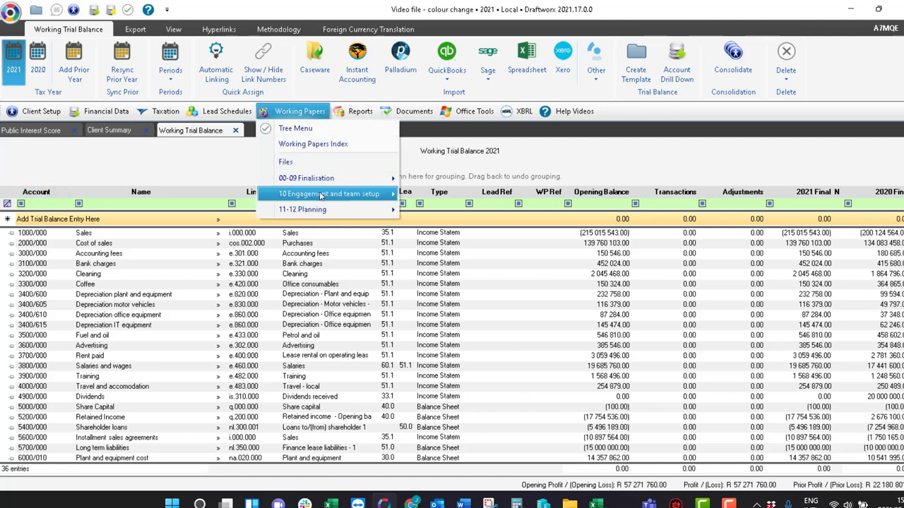
pyautogui.moveTo(321, 196)
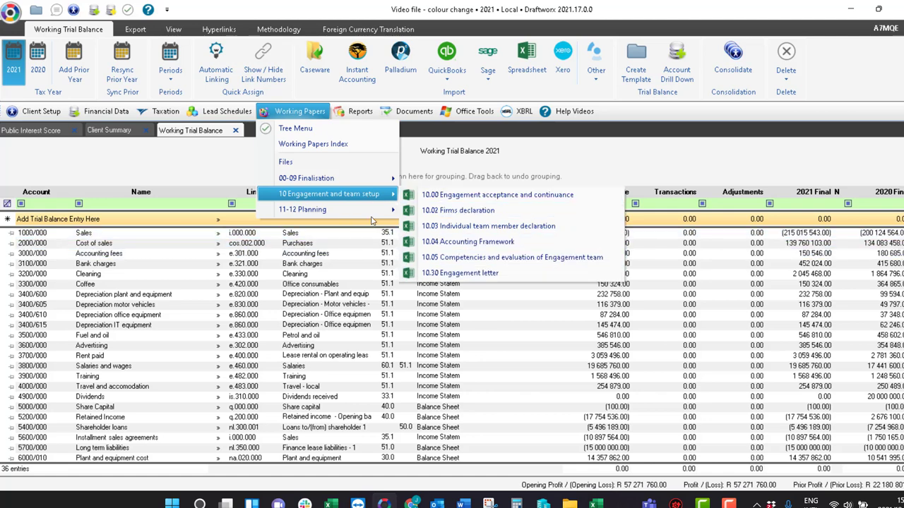
pyautogui.moveTo(372, 219)
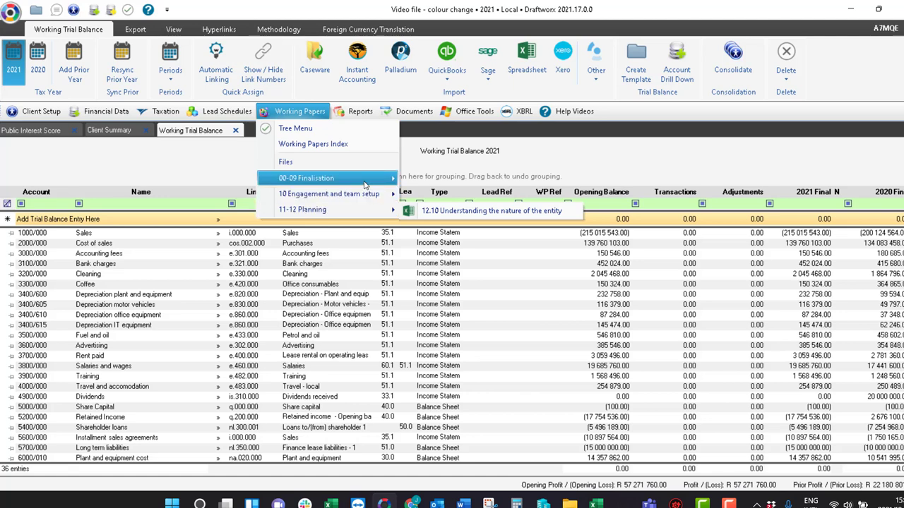
pyautogui.moveTo(364, 185)
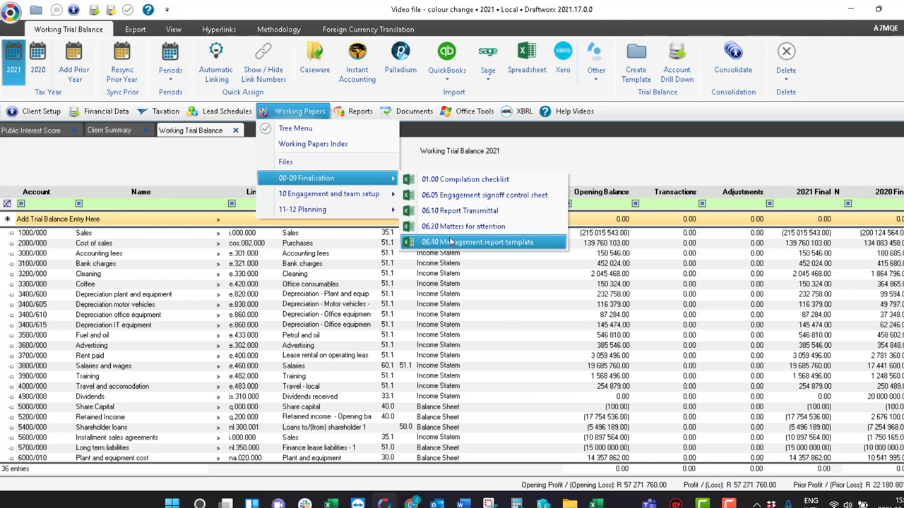
pyautogui.moveTo(386, 197)
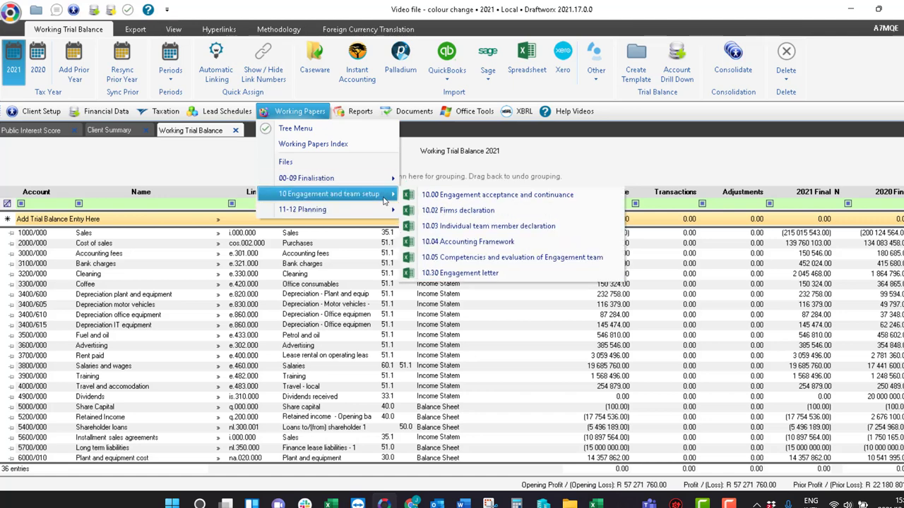
pyautogui.click(448, 199)
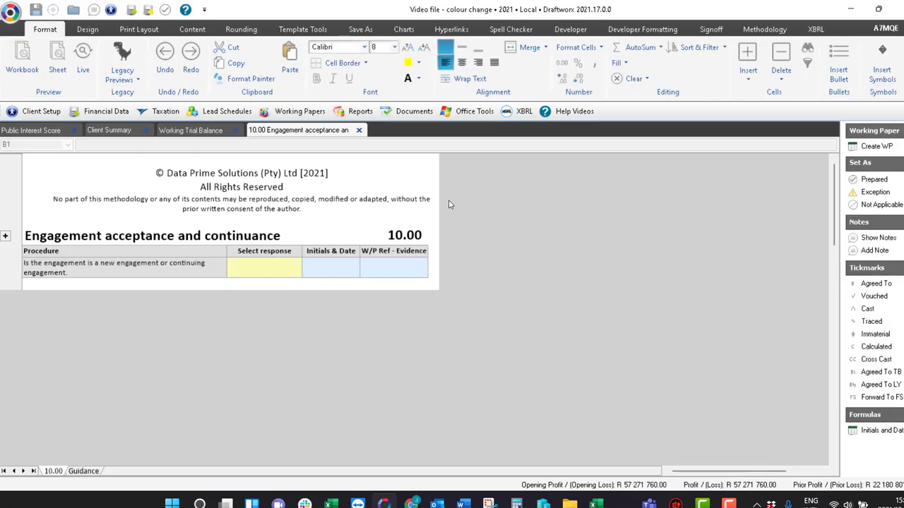
# Set the engagement type to New engagement and answer the remaining procedure questions, with IFRS SME as the framework and 56 as the PIS score
pyautogui.click(250, 270)
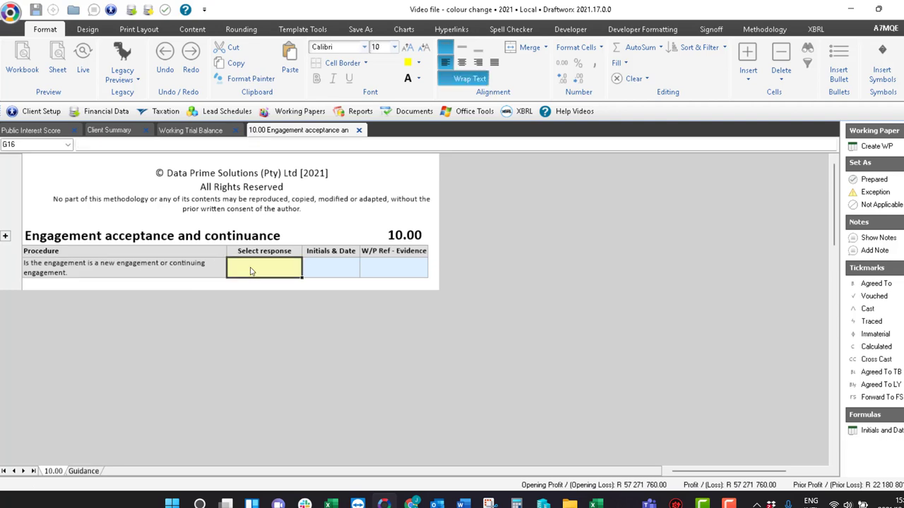
pyautogui.click(307, 273)
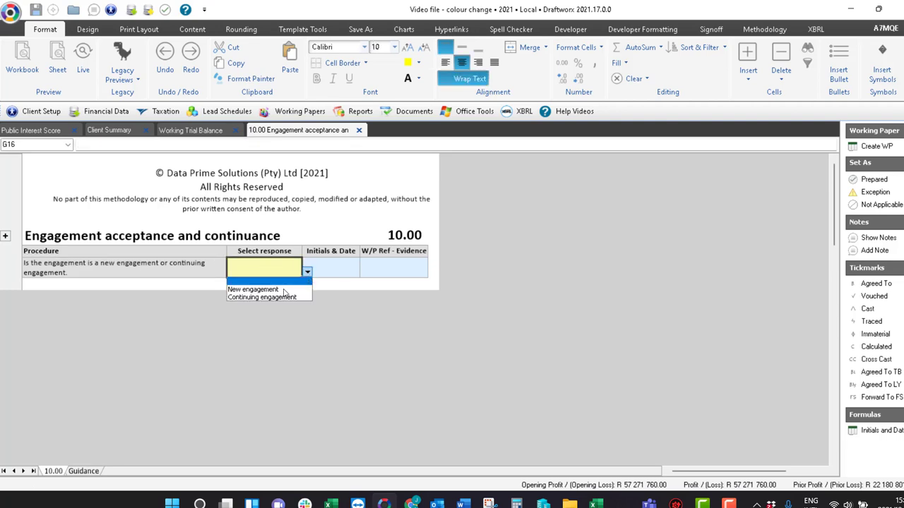
pyautogui.click(285, 289)
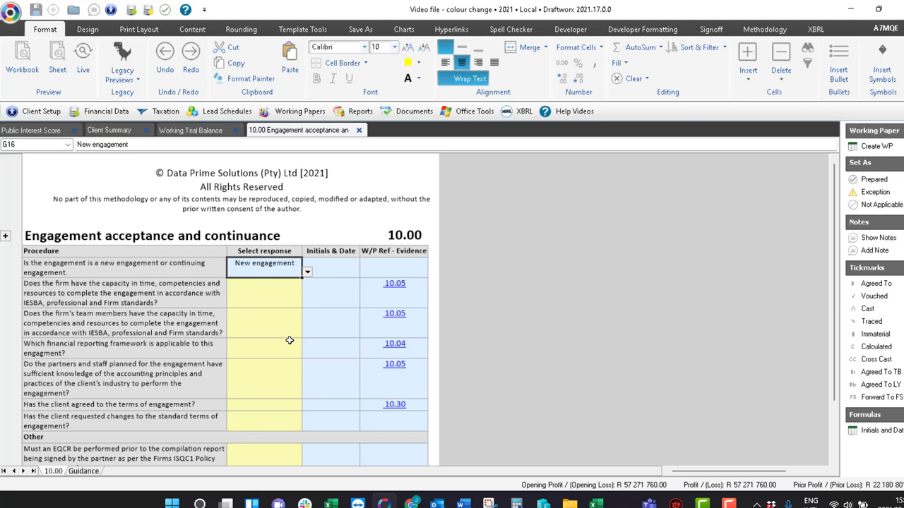
pyautogui.click(282, 296)
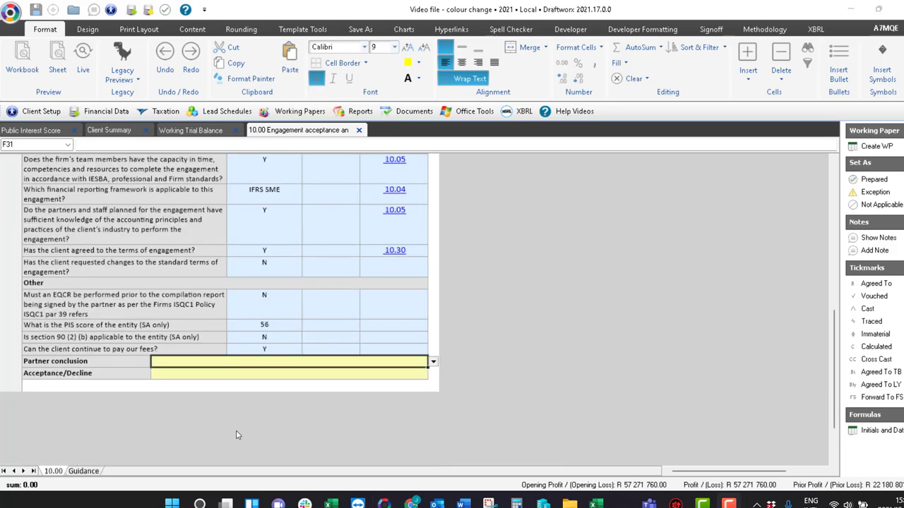
# Review the responses on the reporting framework, PIS score, section 90 (2) (b) and the client's ability to pay fees
pyautogui.scroll(3, 317, 313)
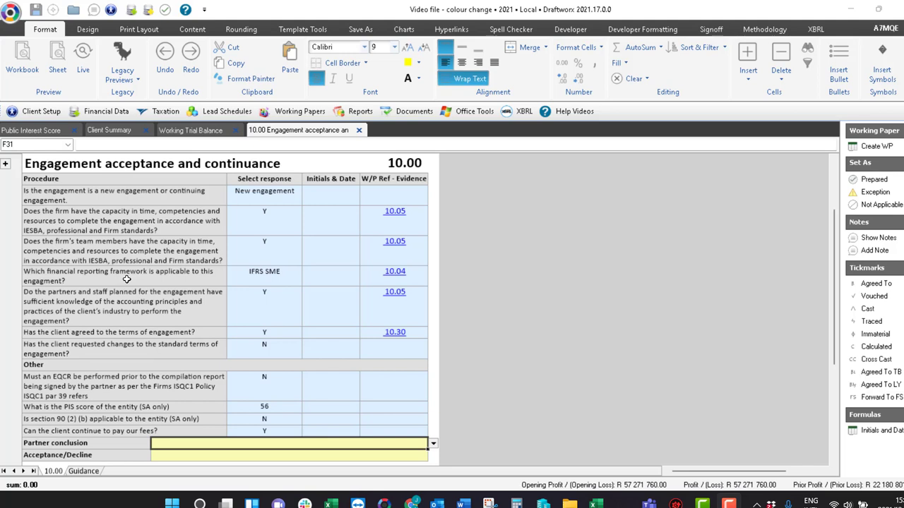
pyautogui.moveTo(127, 280); pyautogui.dragTo(404, 286)
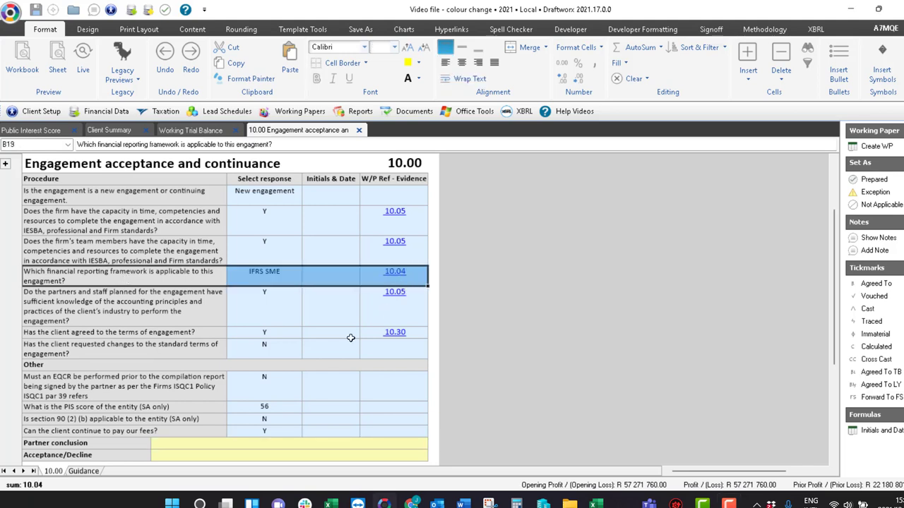
pyautogui.moveTo(191, 411); pyautogui.dragTo(356, 416)
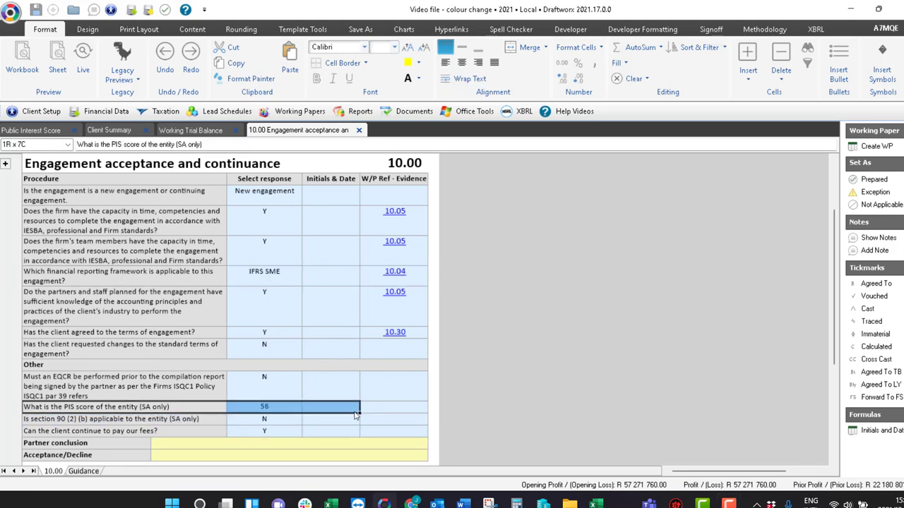
pyautogui.moveTo(209, 422); pyautogui.dragTo(327, 421)
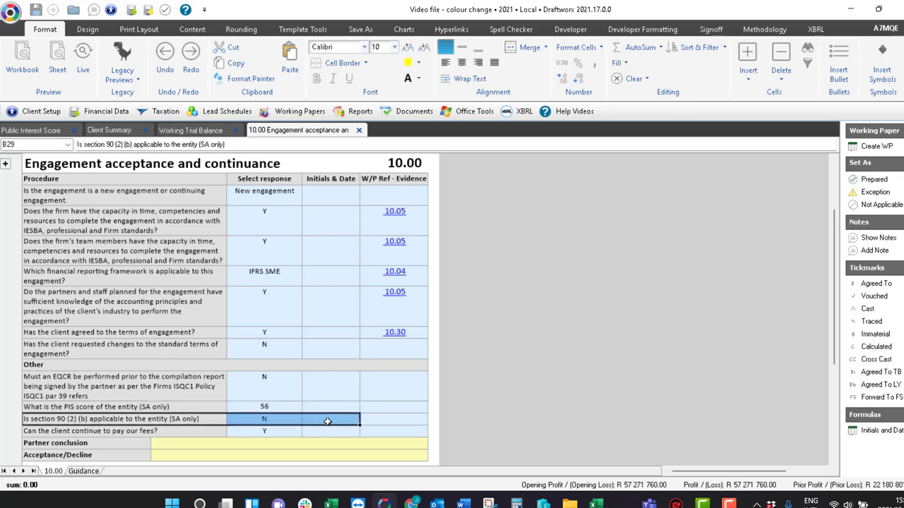
pyautogui.moveTo(149, 432); pyautogui.dragTo(305, 438)
# Set the partner conclusion to being willing to continue with the engagement / accept the client, and Acceptance/Decline to Accept
pyautogui.scroll(-1, 315, 406)
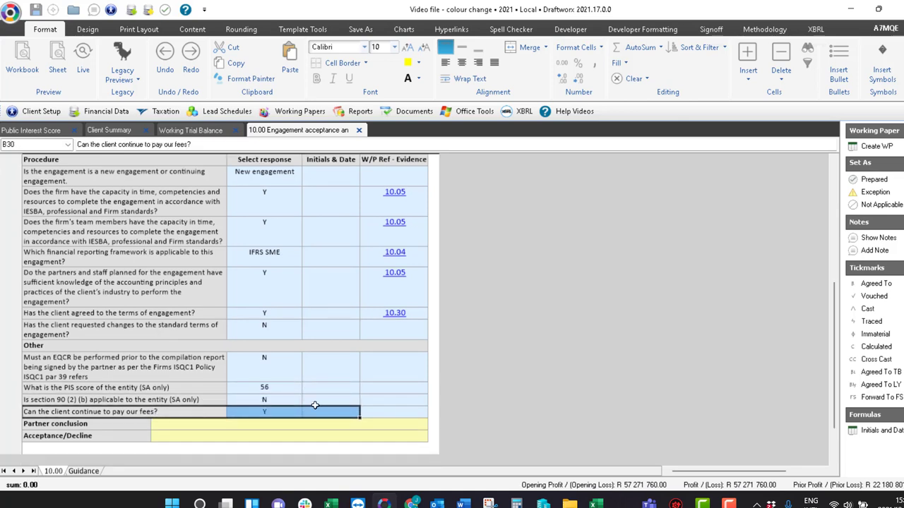
pyautogui.click(329, 430)
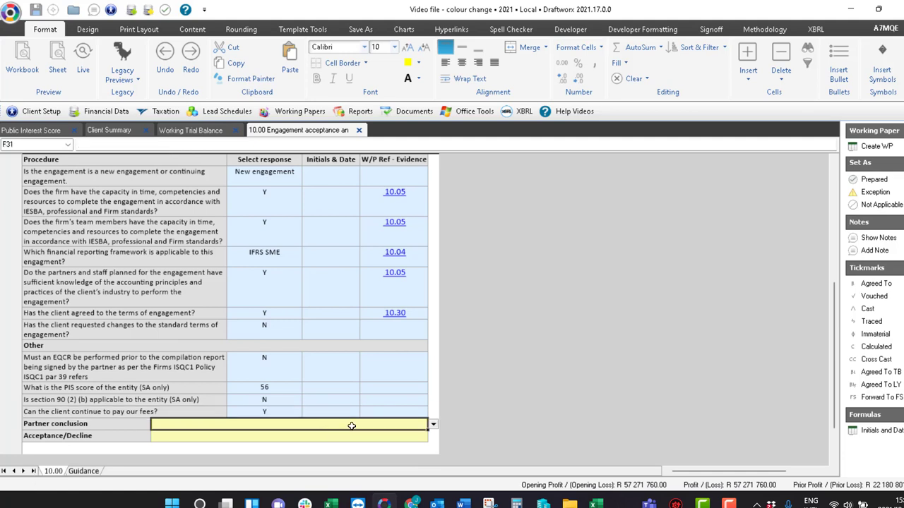
pyautogui.click(433, 425)
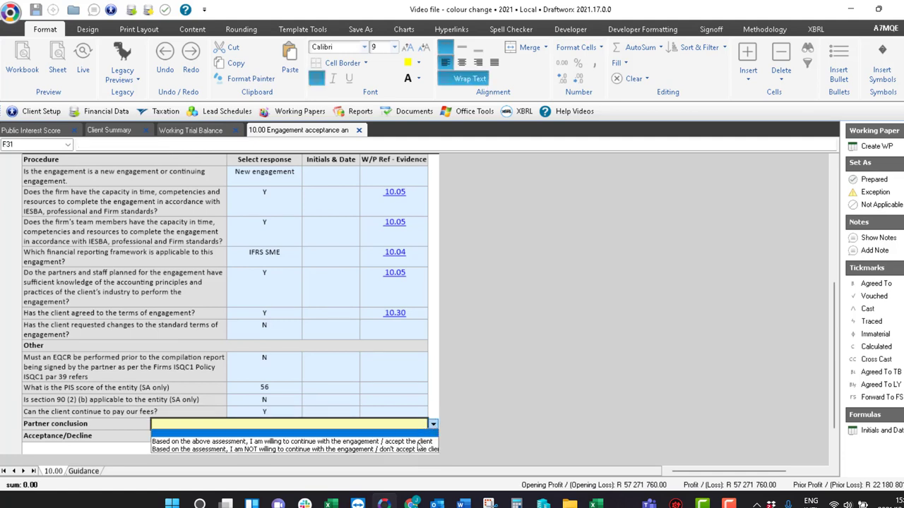
pyautogui.click(418, 442)
pyautogui.click(423, 443)
pyautogui.click(432, 442)
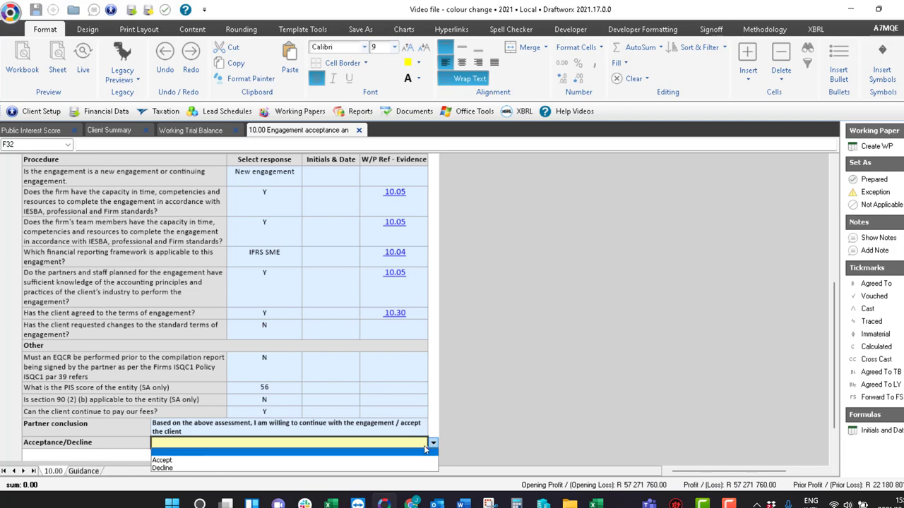
pyautogui.click(161, 460)
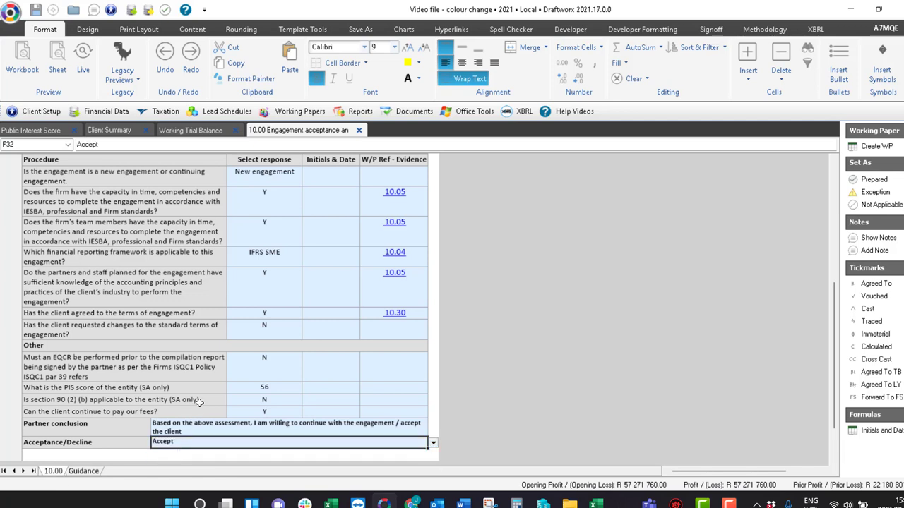
# Mark the completed engagement acceptance and continuance working paper as Prepared
pyautogui.moveTo(232, 179)
pyautogui.mouseDown()
pyautogui.moveTo(359, 181)
pyautogui.moveTo(380, 423)
pyautogui.mouseUp()
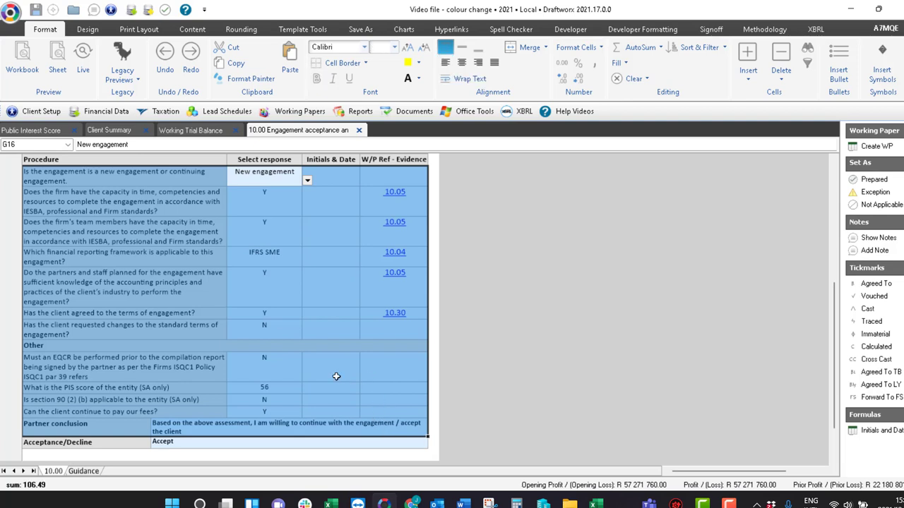
pyautogui.click(874, 180)
# Open the 10.02 Firms declaration working paper from the engagement and team setup section
pyautogui.click(299, 110)
pyautogui.moveTo(332, 193)
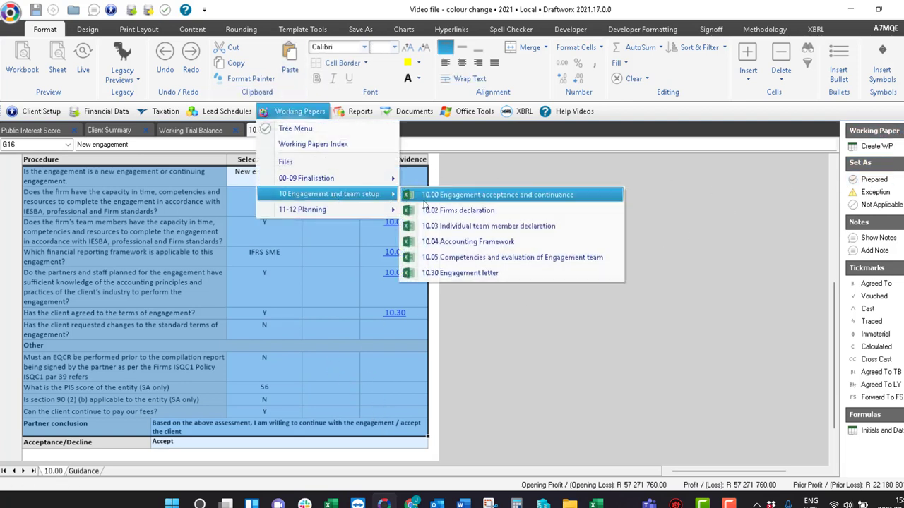
pyautogui.click(465, 210)
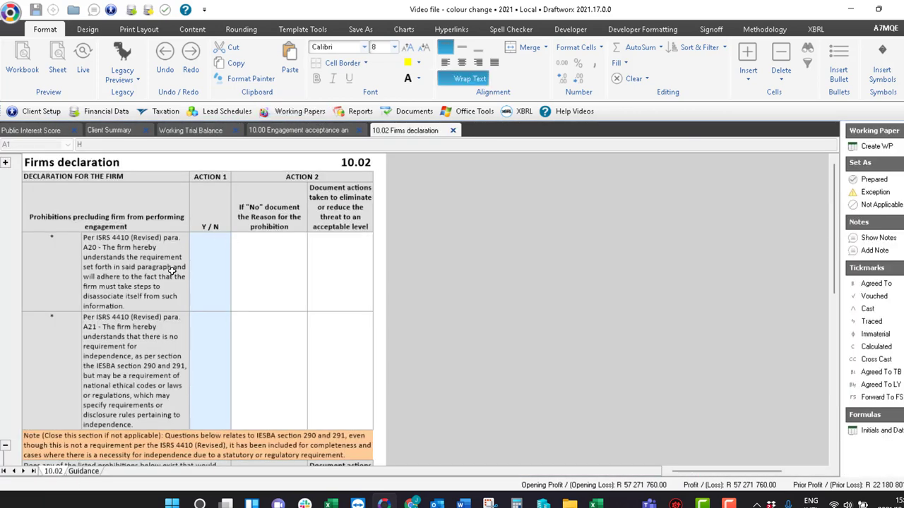
# Answer Y to both ISRS 4410 (Revised) firm declarations, para. A20 and para. A21
pyautogui.click(173, 271)
pyautogui.click(223, 273)
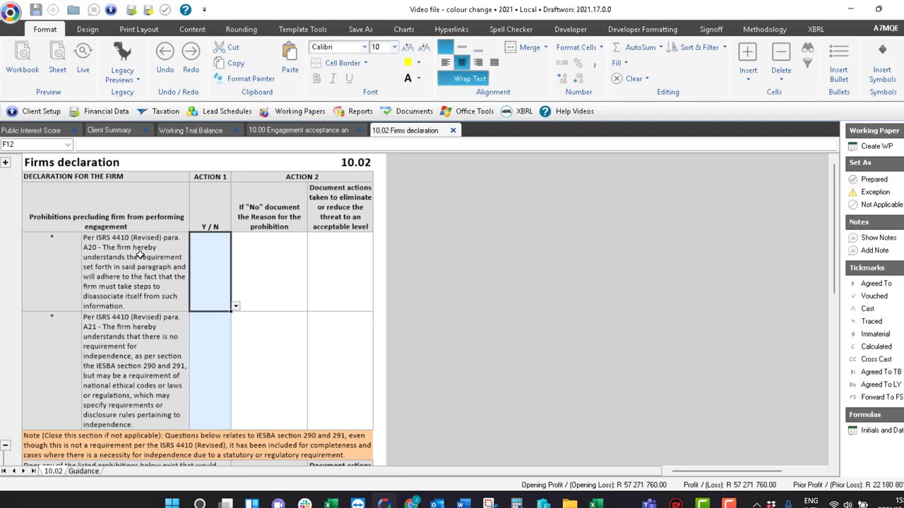
pyautogui.click(237, 307)
pyautogui.click(199, 323)
pyautogui.click(146, 338)
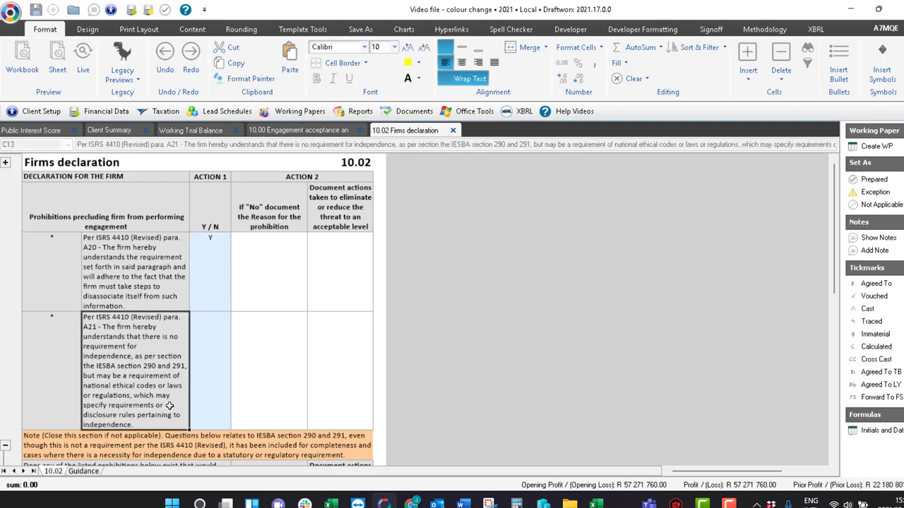
pyautogui.click(204, 386)
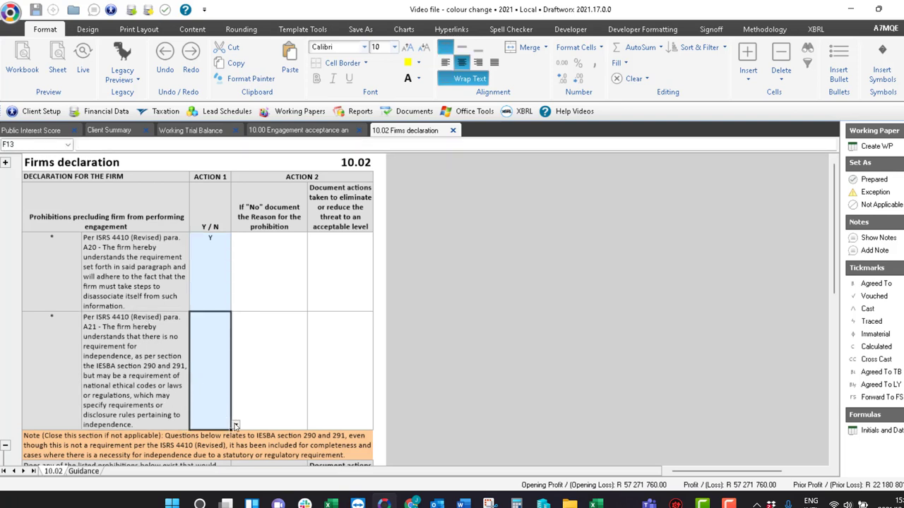
pyautogui.click(235, 425)
pyautogui.click(196, 440)
# Review the optional IESBA section 290 and 291 prohibitions in the firm's declaration and collapse that section as not applicable
pyautogui.scroll(-6, 146, 307)
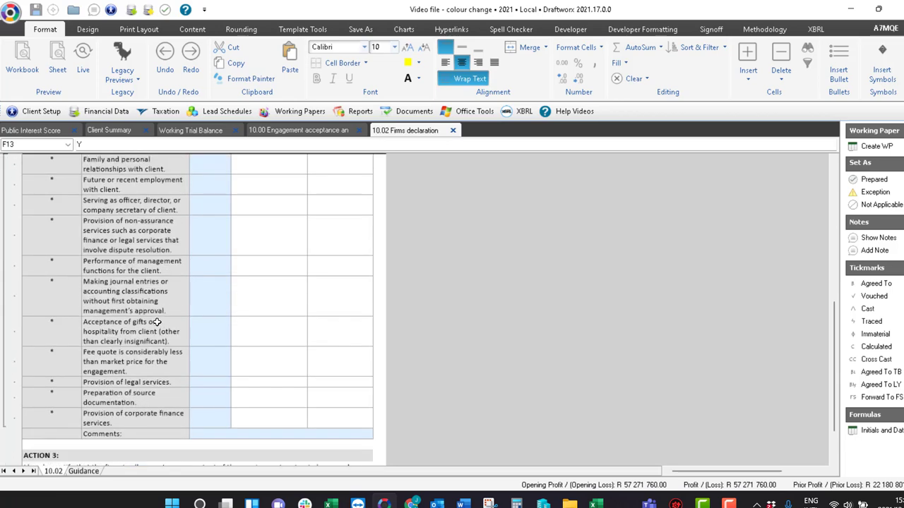
pyautogui.scroll(4, 157, 318)
pyautogui.click(160, 283)
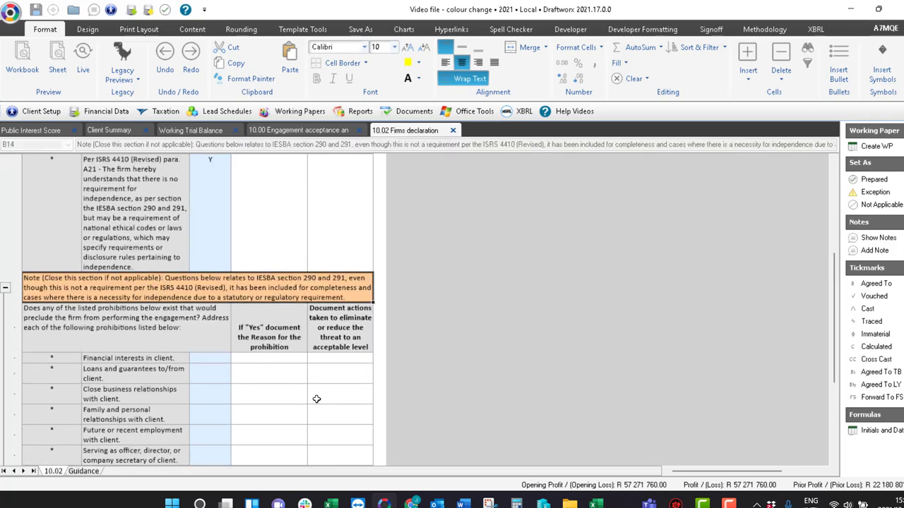
pyautogui.scroll(-3, 329, 384)
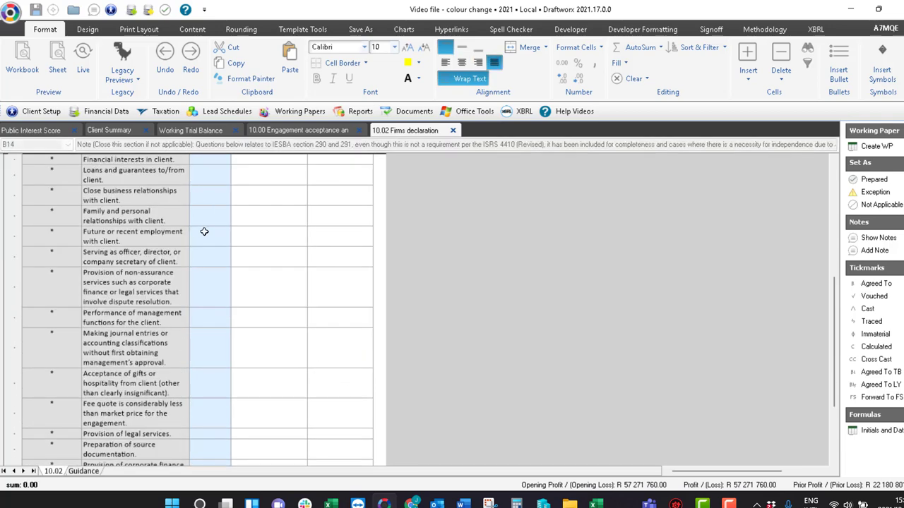
pyautogui.scroll(3, 203, 238)
pyautogui.click(6, 289)
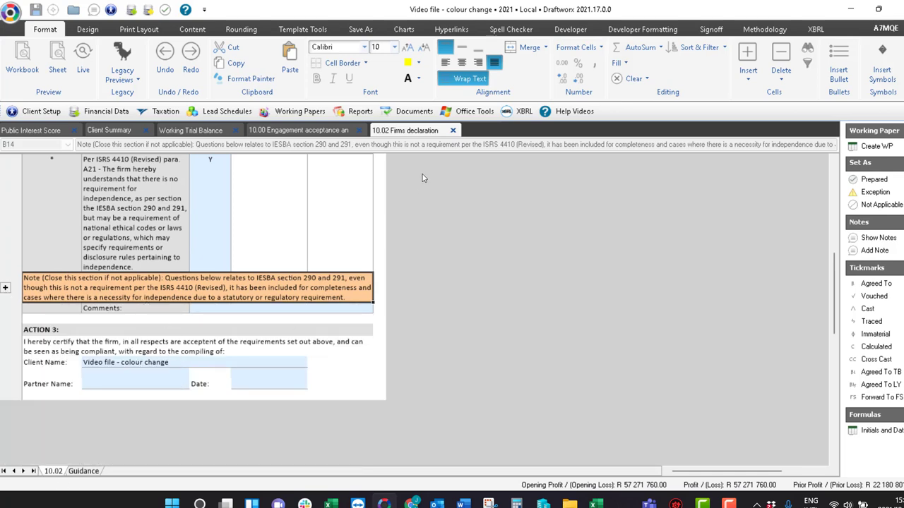
# Open the 10.03 Individual team member declaration working paper
pyautogui.click(297, 111)
pyautogui.moveTo(315, 193)
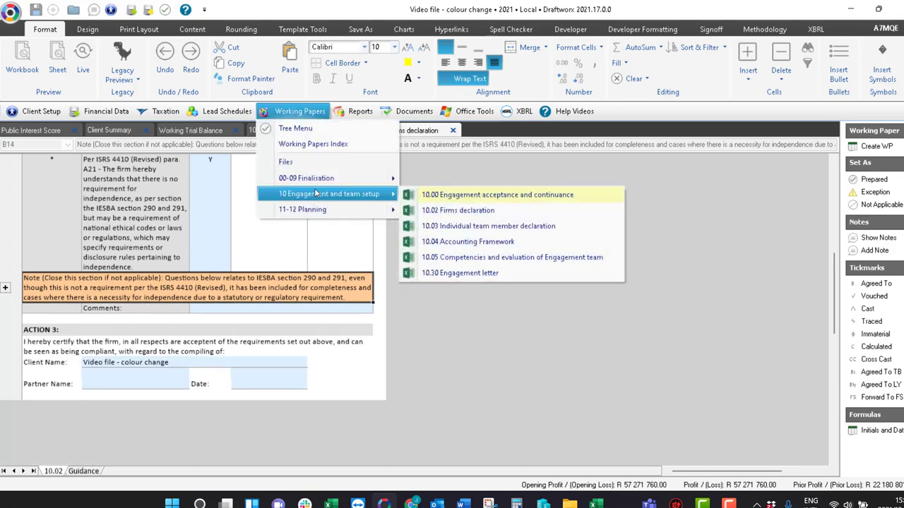
pyautogui.click(452, 210)
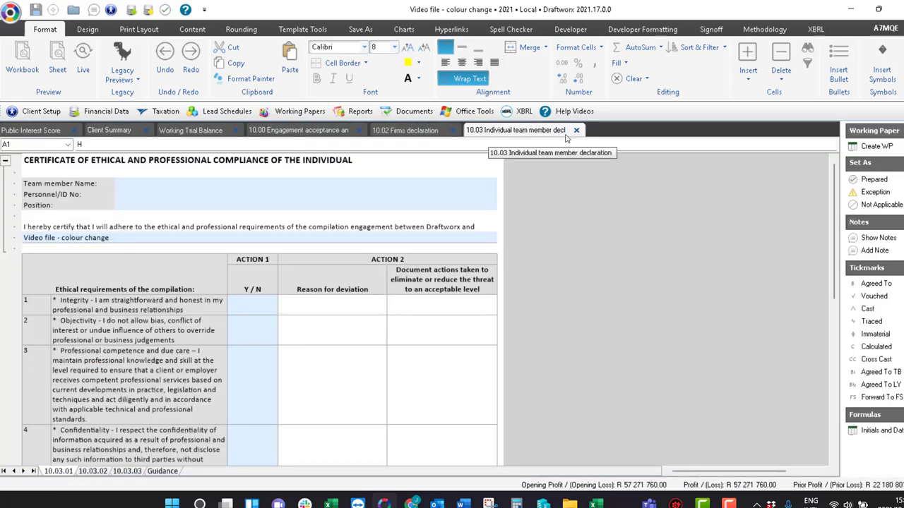
# Review the ethical requirements on sheet 10.03.01 and collapse the optional independence section covering questions 7 to 9
pyautogui.scroll(-1, 318, 270)
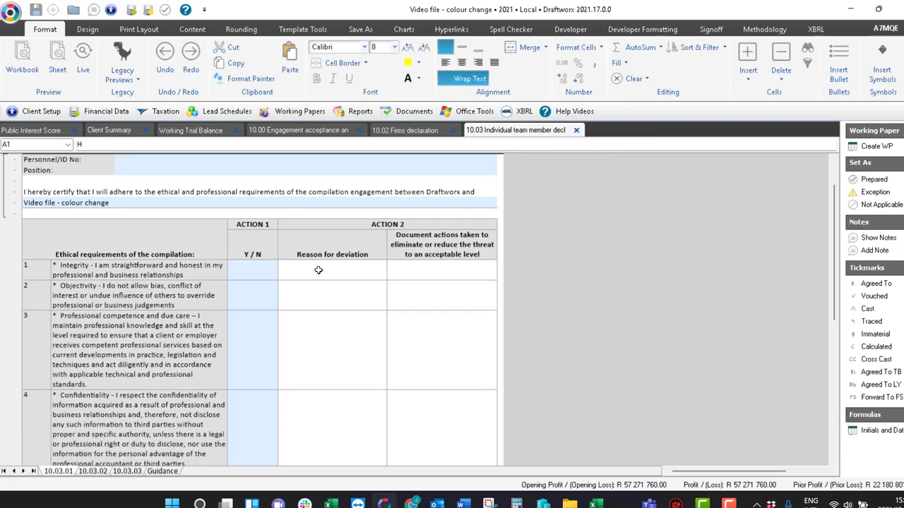
pyautogui.scroll(-8, 318, 279)
pyautogui.scroll(6, 313, 276)
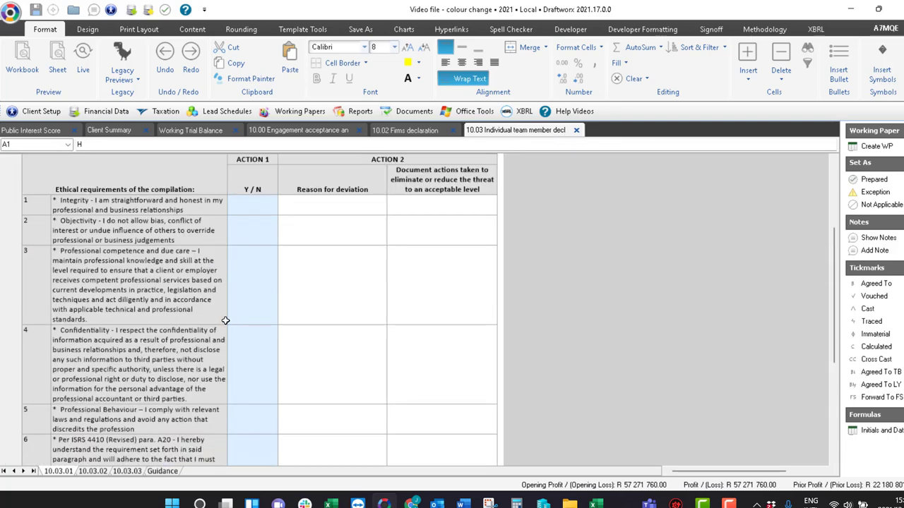
pyautogui.scroll(-7, 225, 320)
pyautogui.click(6, 254)
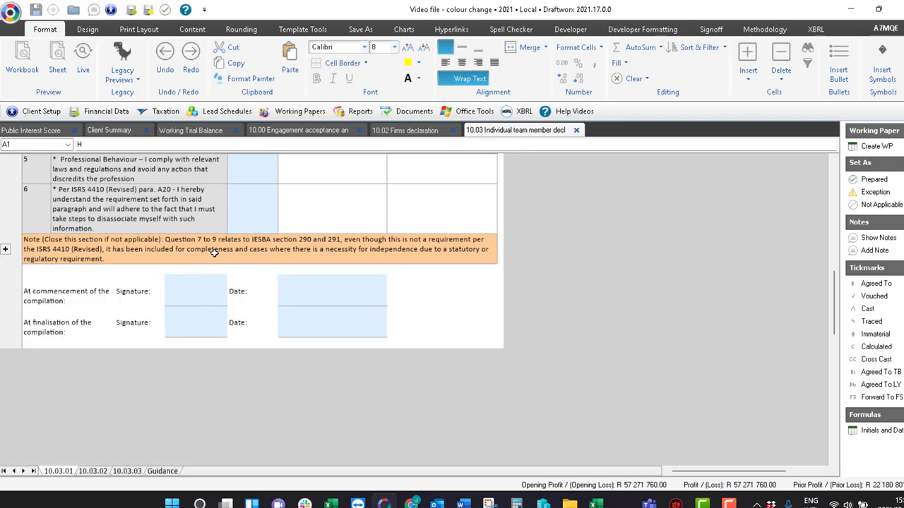
# Review the Y/N answer cells for the ethical requirements and the team member name field on sheet 10.03.01
pyautogui.scroll(3, 230, 233)
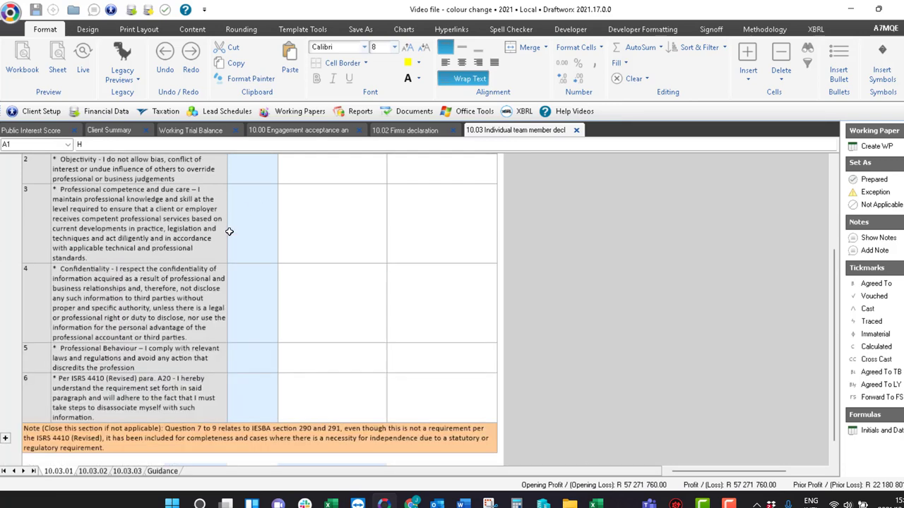
pyautogui.scroll(3, 230, 231)
pyautogui.moveTo(246, 235); pyautogui.dragTo(245, 440)
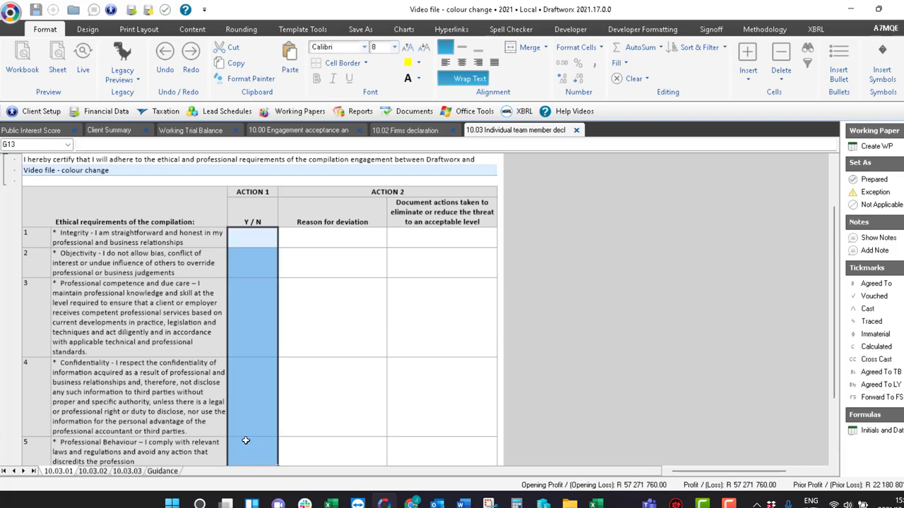
pyautogui.scroll(1, 318, 252)
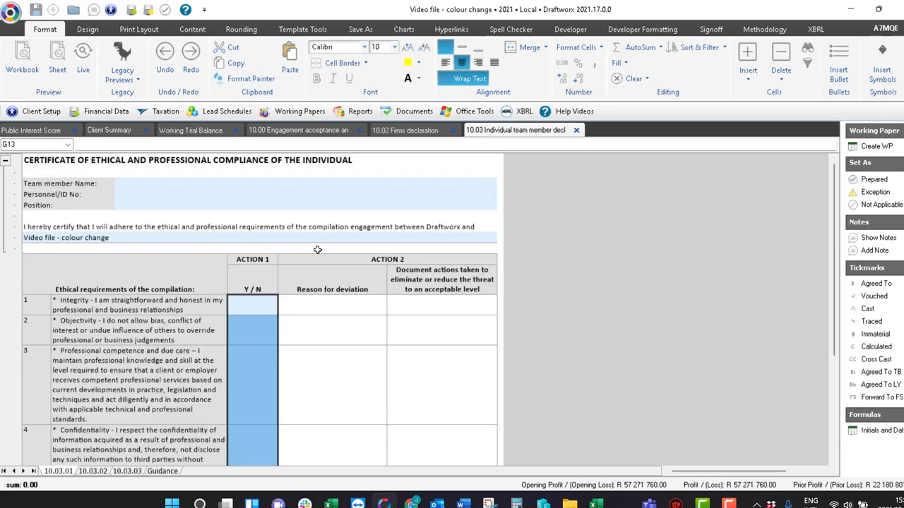
pyautogui.click(121, 185)
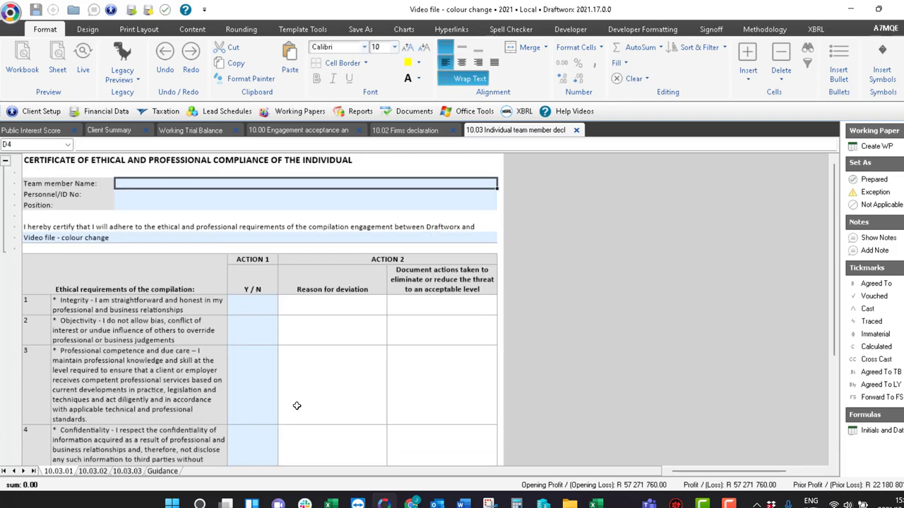
# Look through the additional individual compliance certificates on sheets 10.03.02 and 10.03.03
pyautogui.click(136, 475)
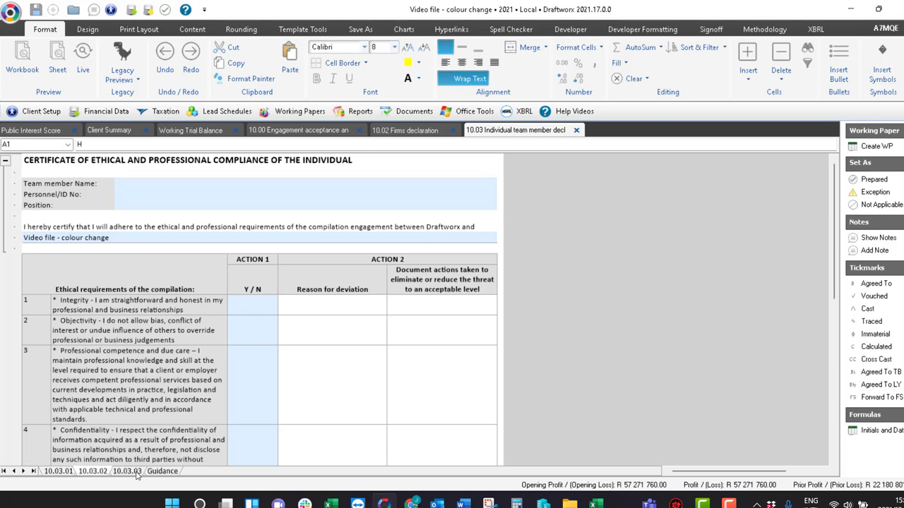
pyautogui.click(136, 475)
pyautogui.click(90, 474)
pyautogui.click(66, 472)
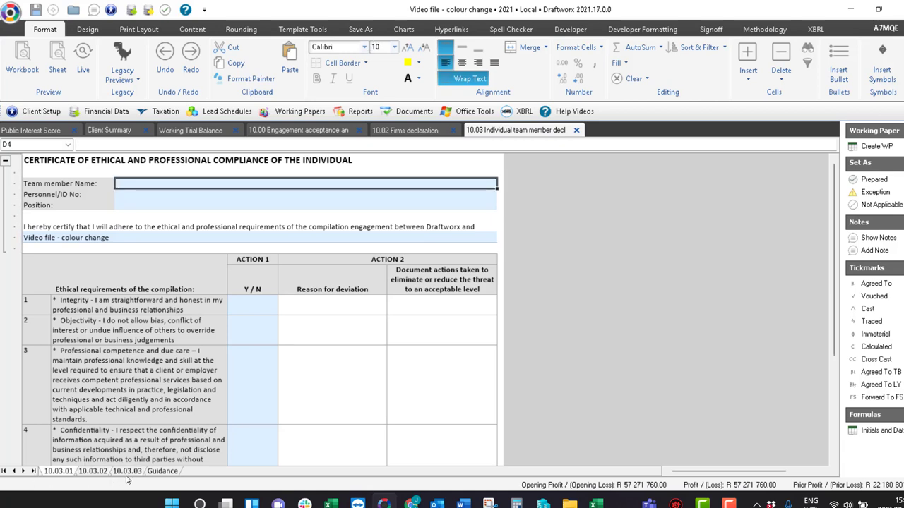
pyautogui.click(127, 474)
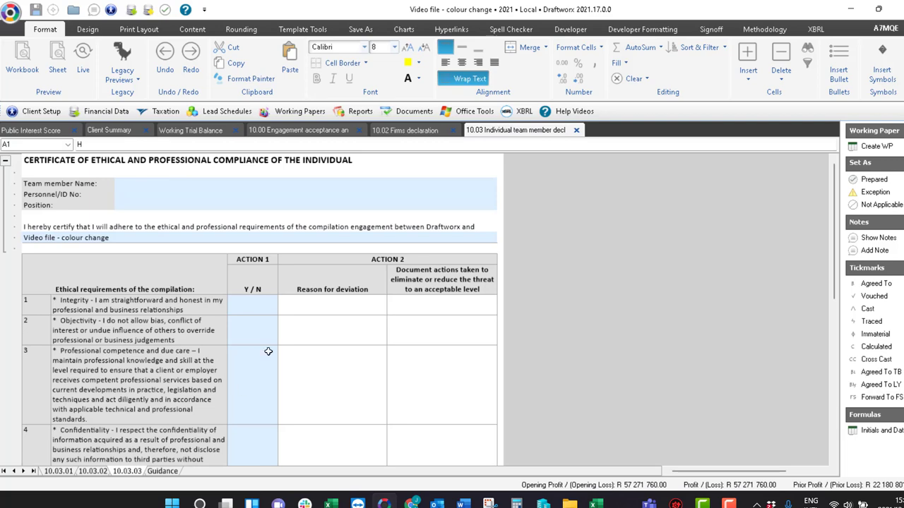
# Open the 10.04 Accounting Framework working paper from the engagement and team setup section
pyautogui.click(297, 112)
pyautogui.moveTo(339, 194)
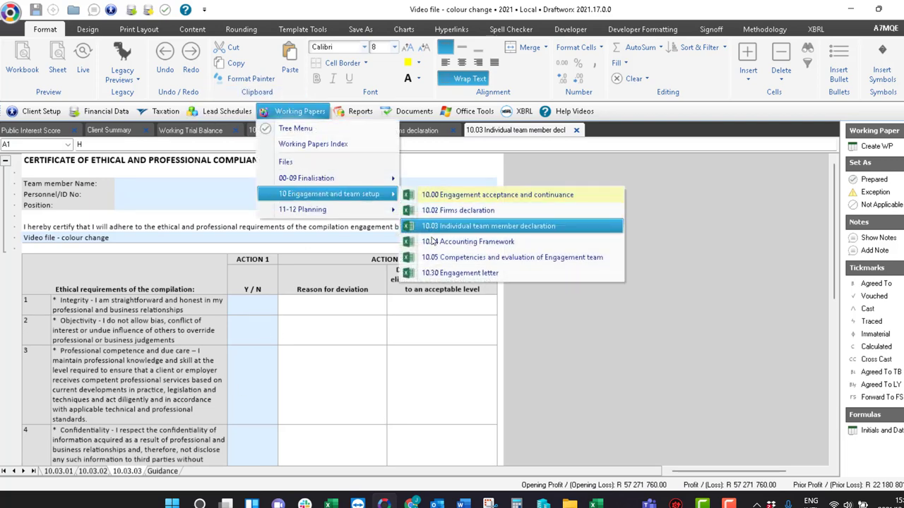
pyautogui.click(433, 238)
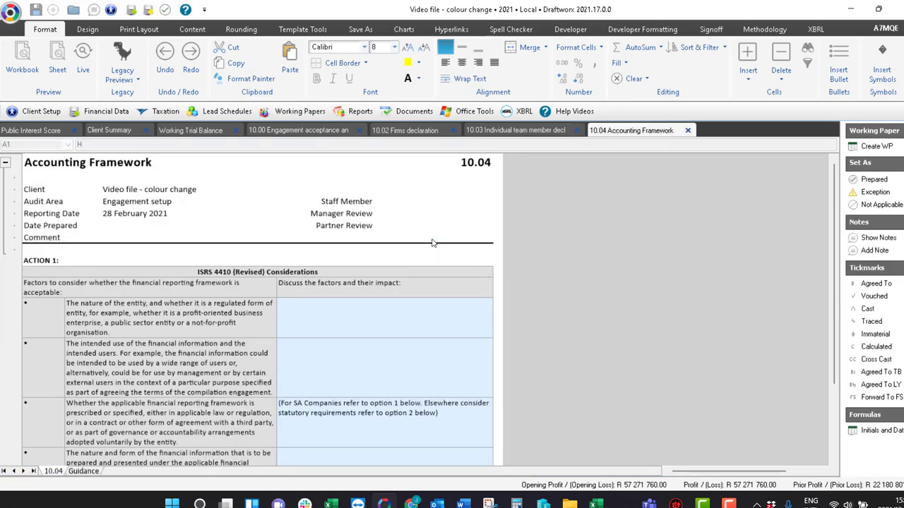
# Set the most appropriate financial reporting framework for the entity to IFRS for SME under Action 2
pyautogui.click(430, 328)
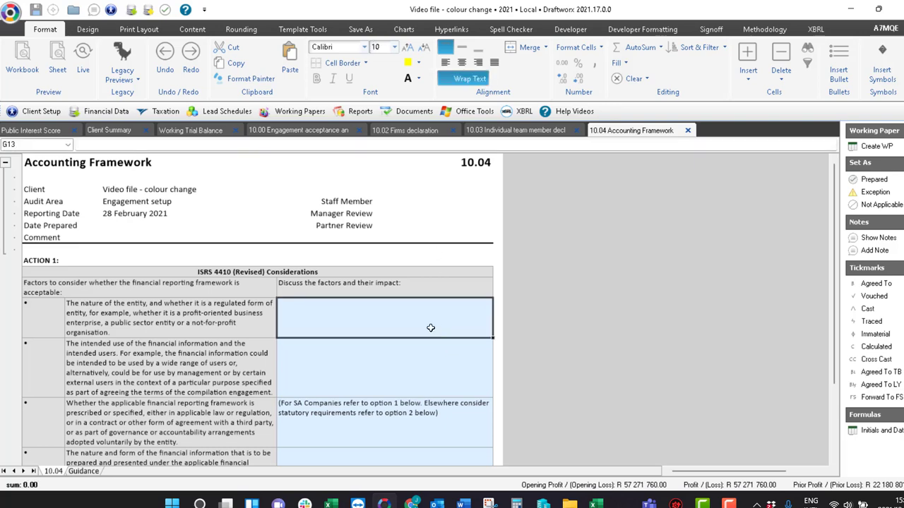
pyautogui.scroll(-3, 429, 328)
pyautogui.scroll(-10, 405, 415)
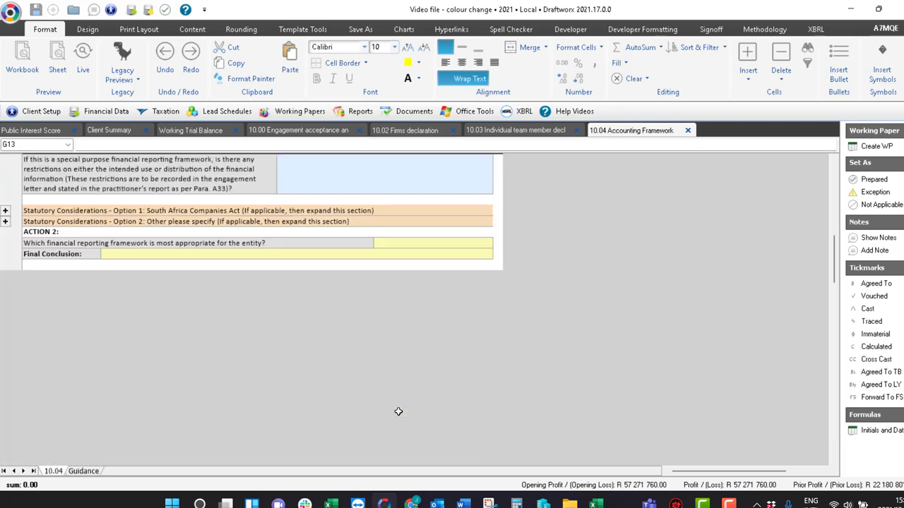
pyautogui.scroll(-2, 395, 410)
pyautogui.click(466, 182)
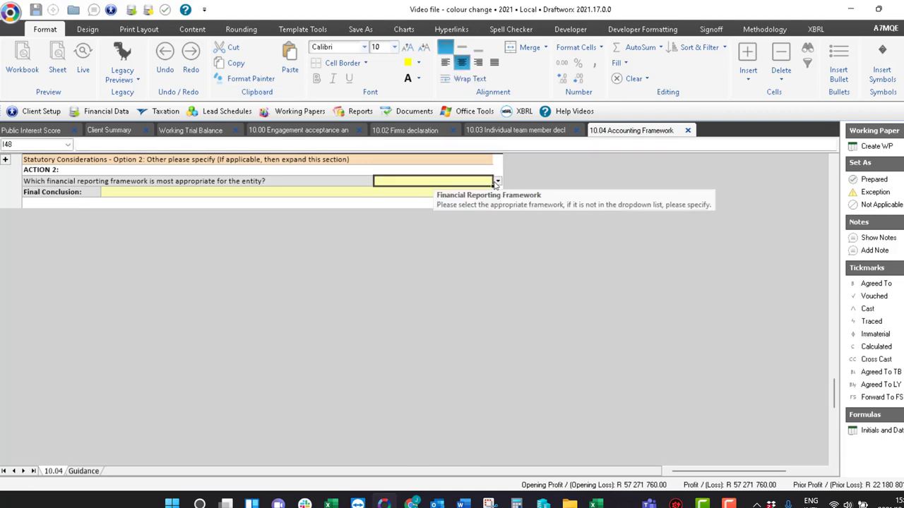
pyautogui.click(497, 181)
pyautogui.click(408, 206)
pyautogui.click(384, 189)
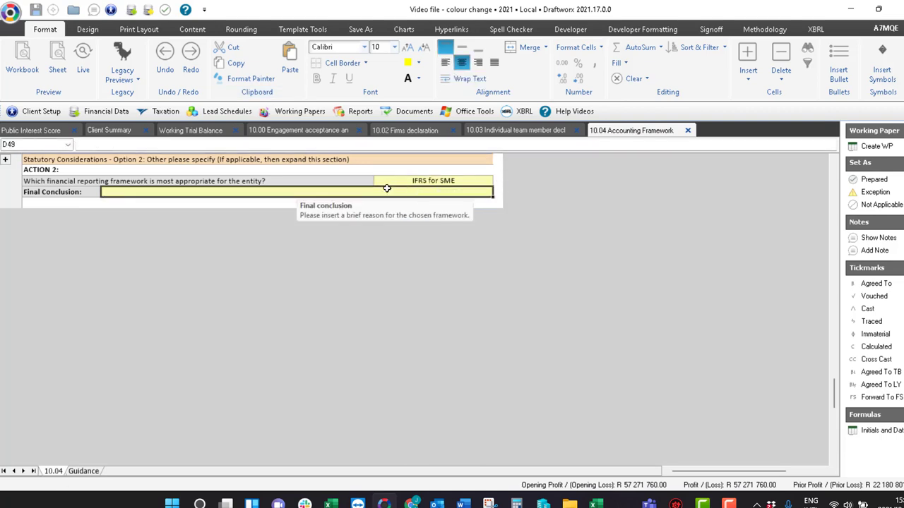
# Expand the Option 1 South Africa Companies Act statutory considerations and enter XXX as the nature of the entity's business
pyautogui.scroll(1, 177, 222)
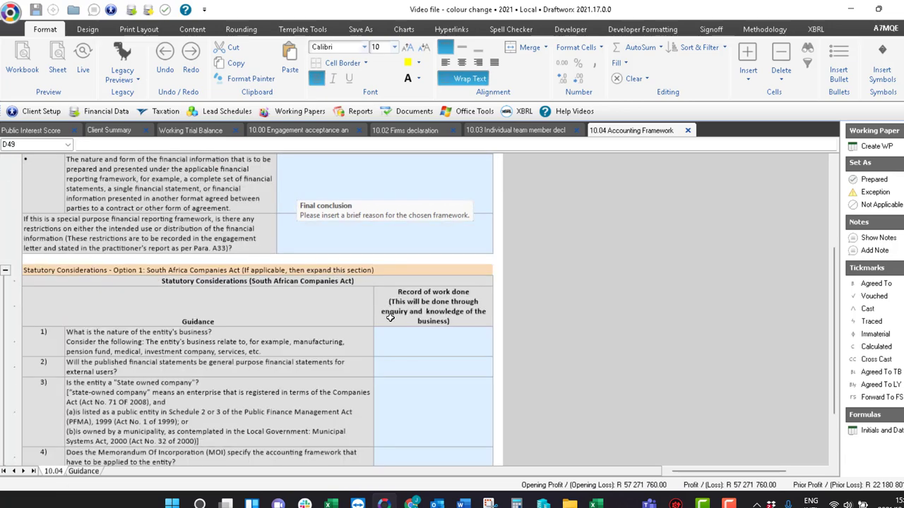
pyautogui.scroll(-3, 388, 317)
pyautogui.click(447, 223)
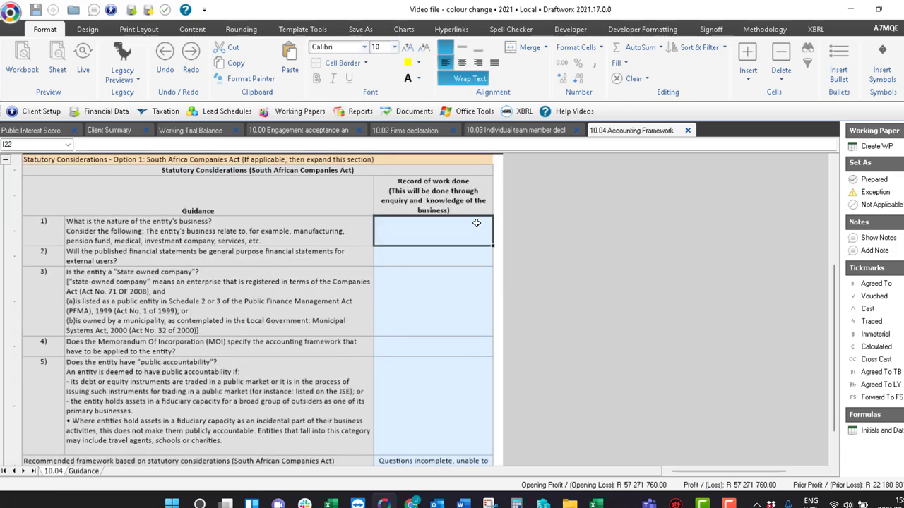
pyautogui.click(247, 238)
pyautogui.click(416, 230)
pyautogui.write('XXX')
# Answer Y to general purpose financial statements for external users and N to the state owned company question
pyautogui.click(407, 262)
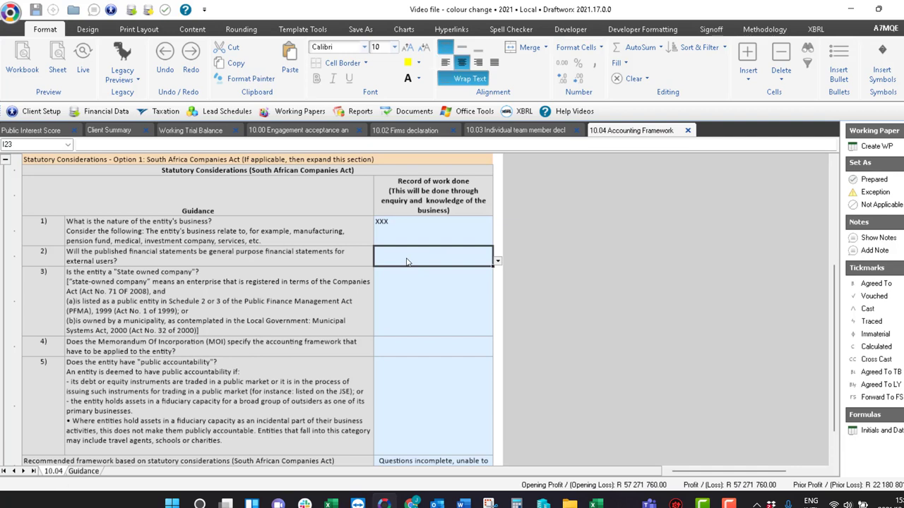
pyautogui.click(497, 261)
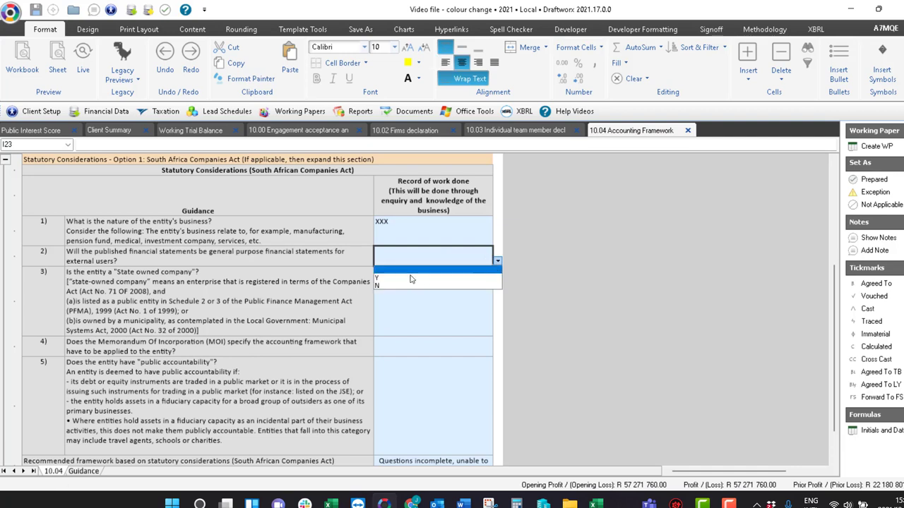
pyautogui.click(410, 280)
pyautogui.click(471, 310)
pyautogui.click(497, 330)
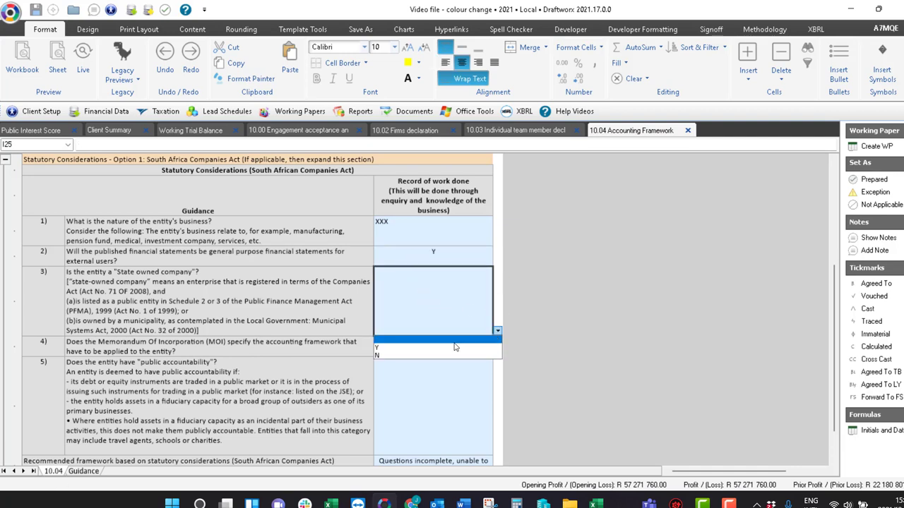
pyautogui.click(418, 355)
# Answer N to the Memorandum Of Incorporation framework question and N to the public accountability question
pyautogui.click(424, 346)
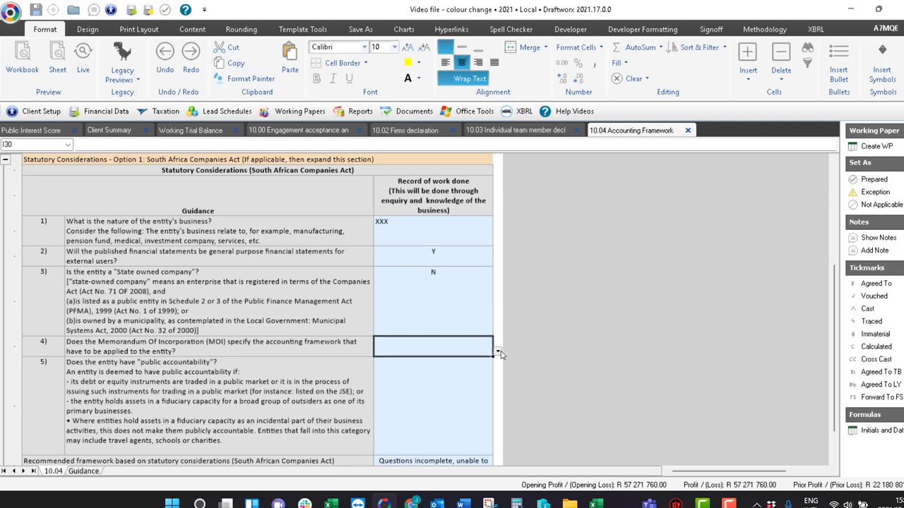
pyautogui.click(497, 351)
pyautogui.click(377, 376)
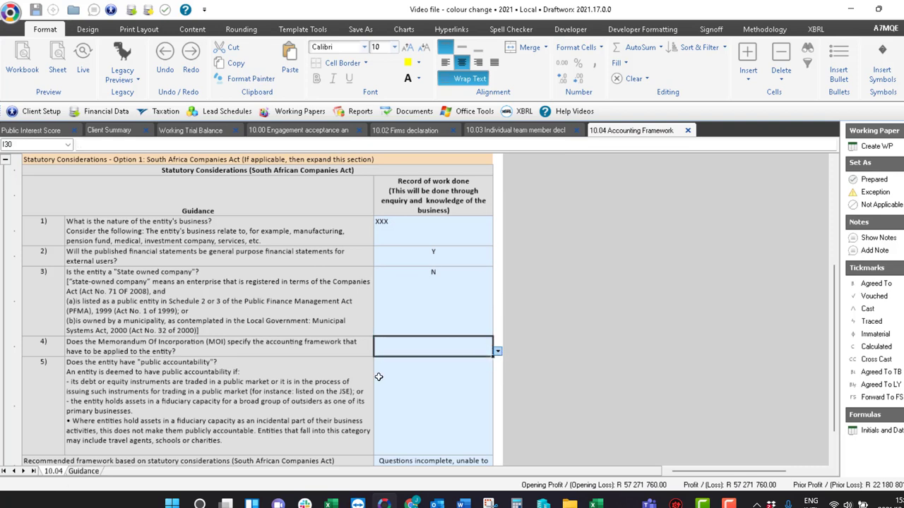
pyautogui.click(424, 397)
pyautogui.click(498, 450)
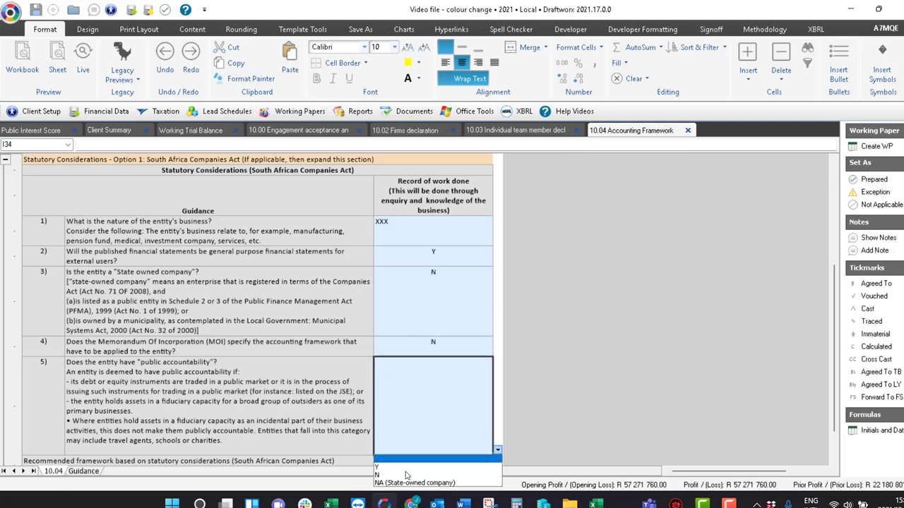
pyautogui.click(399, 479)
# Check the recommended framework based on statutory considerations and choose IFRS for SME again as the Action 2 framework
pyautogui.scroll(-3, 424, 374)
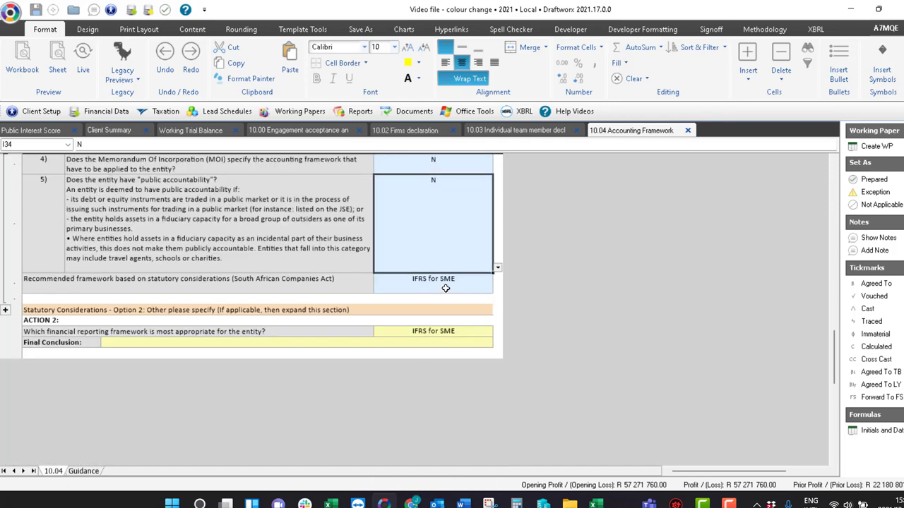
pyautogui.moveTo(441, 289); pyautogui.dragTo(257, 293)
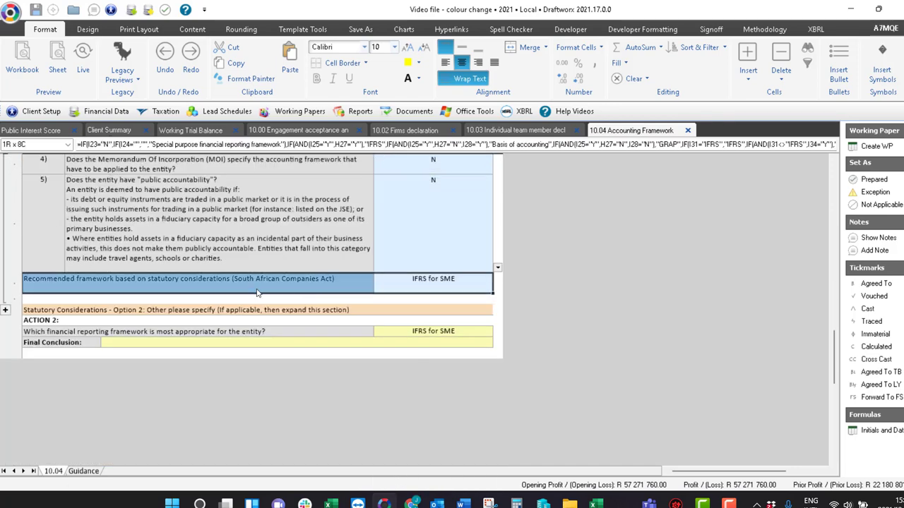
pyautogui.click(445, 329)
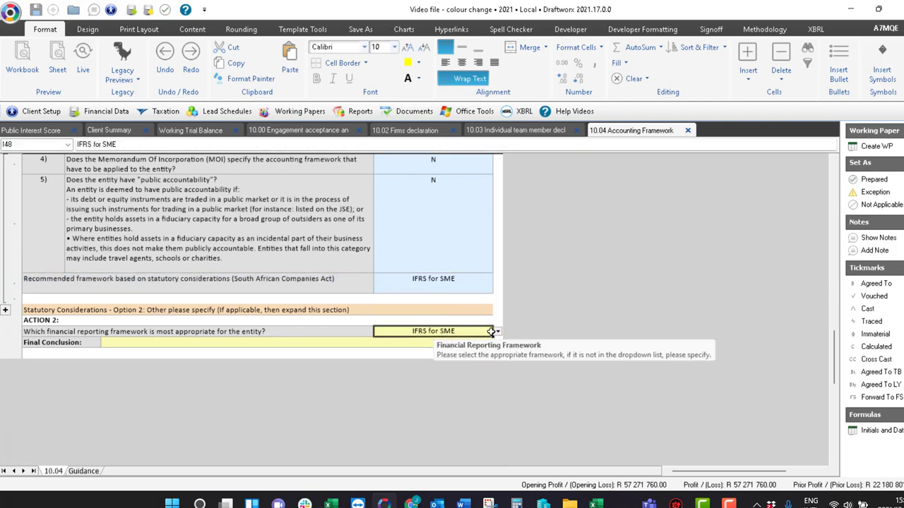
pyautogui.click(498, 333)
pyautogui.click(401, 356)
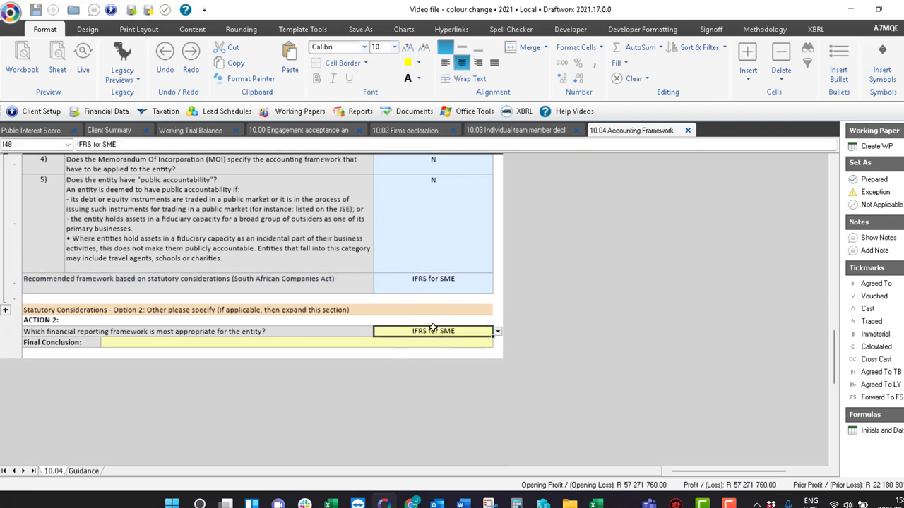
# Enter XXXX as the final conclusion giving the reason for the chosen framework
pyautogui.click(367, 344)
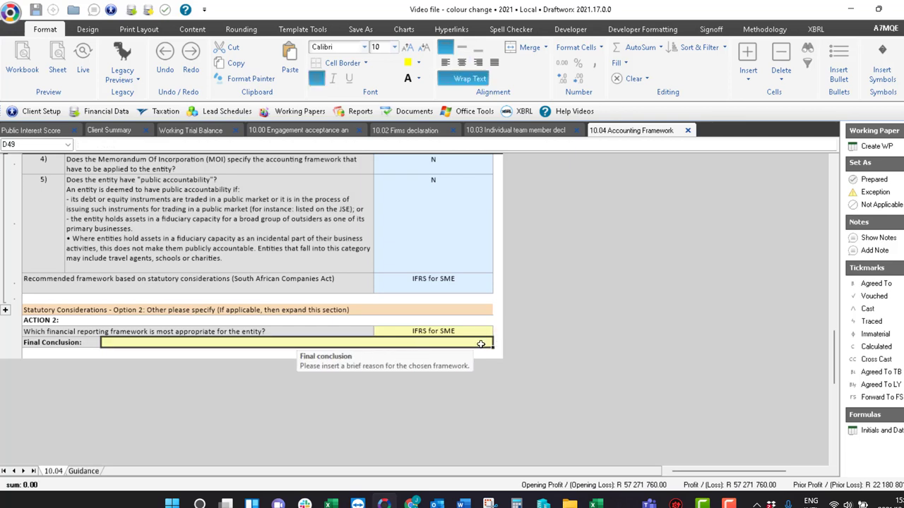
pyautogui.write('XXXX')
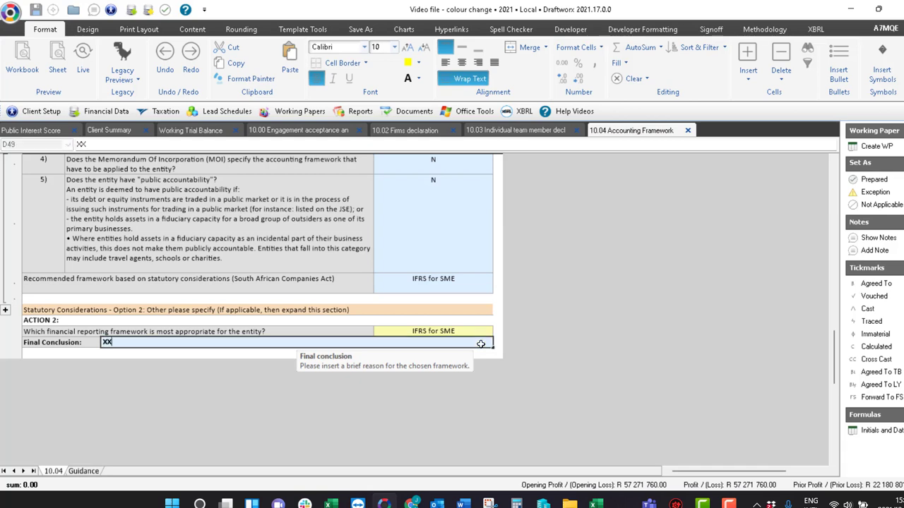
pyautogui.press('Return')
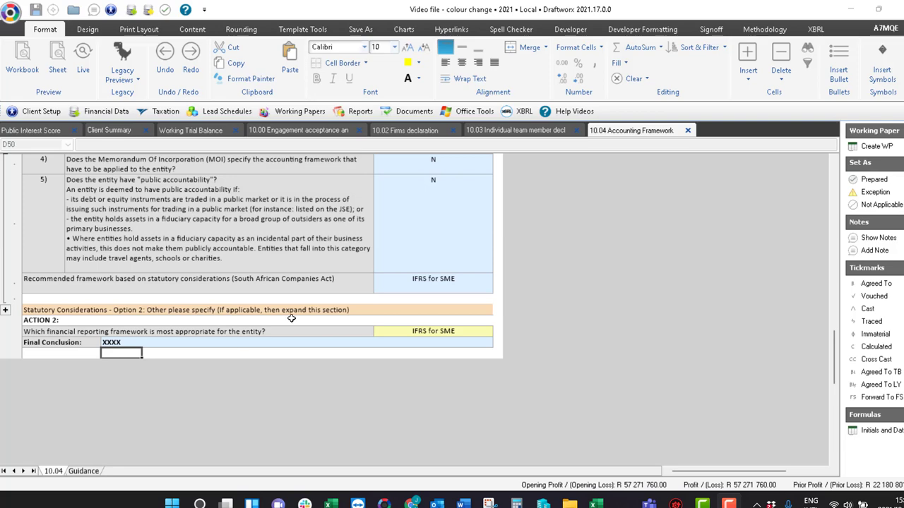
# Open the 10.05 Competencies and evaluation of Engagement team working paper
pyautogui.click(299, 111)
pyautogui.moveTo(381, 193)
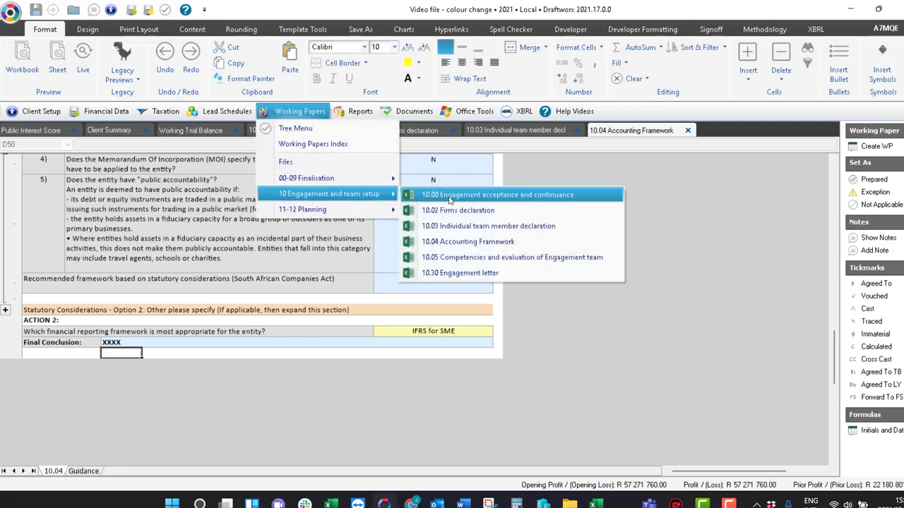
pyautogui.click(454, 258)
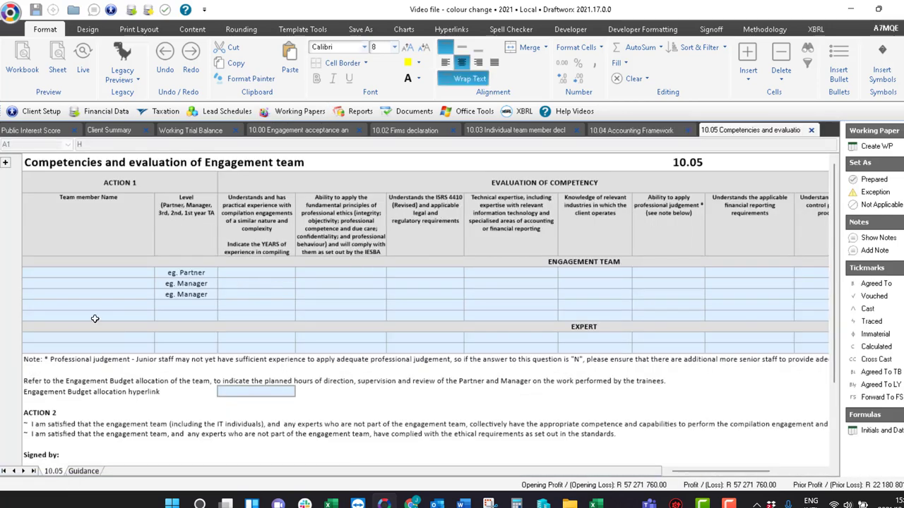
# Examine the engagement team rows and the technical expertise, industry knowledge and professional judgement competency columns
pyautogui.moveTo(115, 272); pyautogui.dragTo(532, 303)
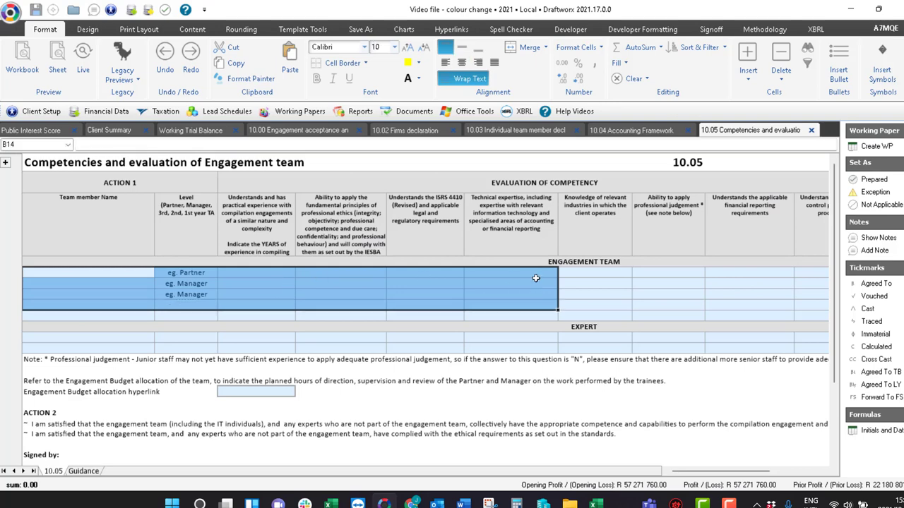
pyautogui.click(506, 206)
pyautogui.click(608, 215)
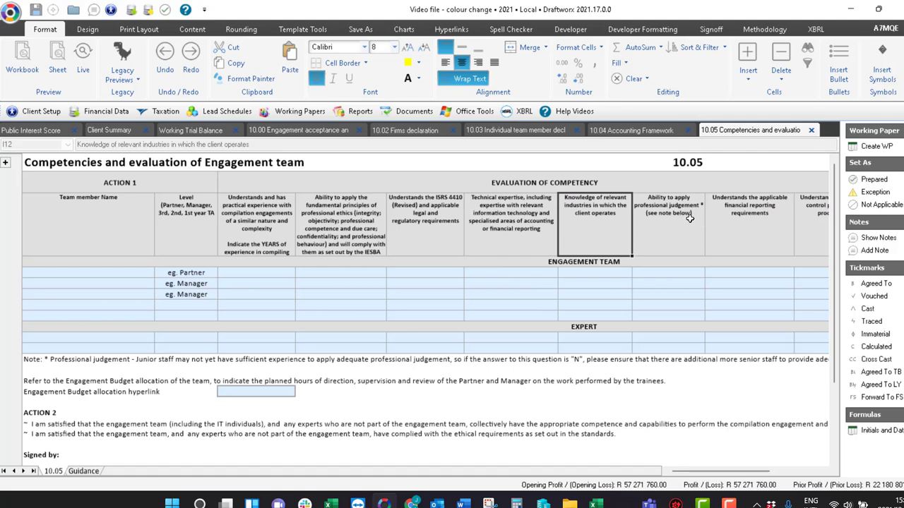
pyautogui.click(691, 220)
# Open the 12.10 Understanding the nature of the entity planning working paper
pyautogui.click(299, 111)
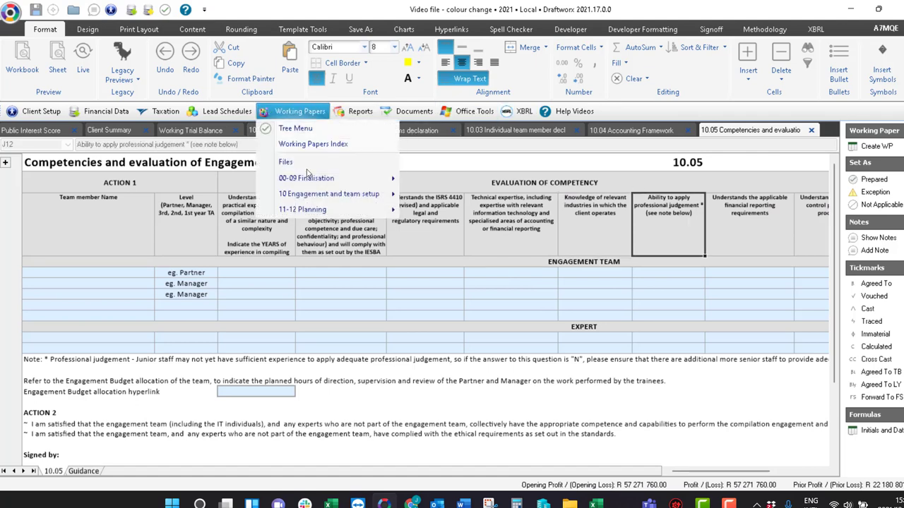
pyautogui.moveTo(308, 190)
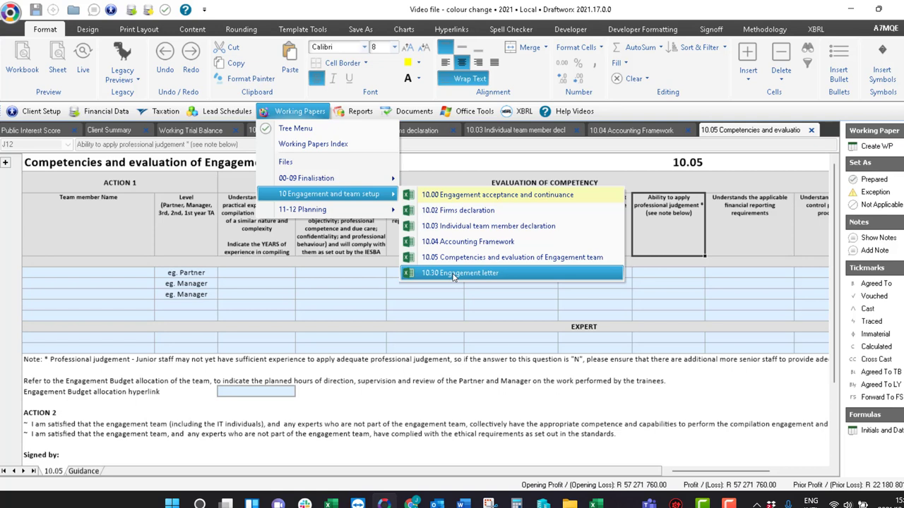
pyautogui.moveTo(375, 212)
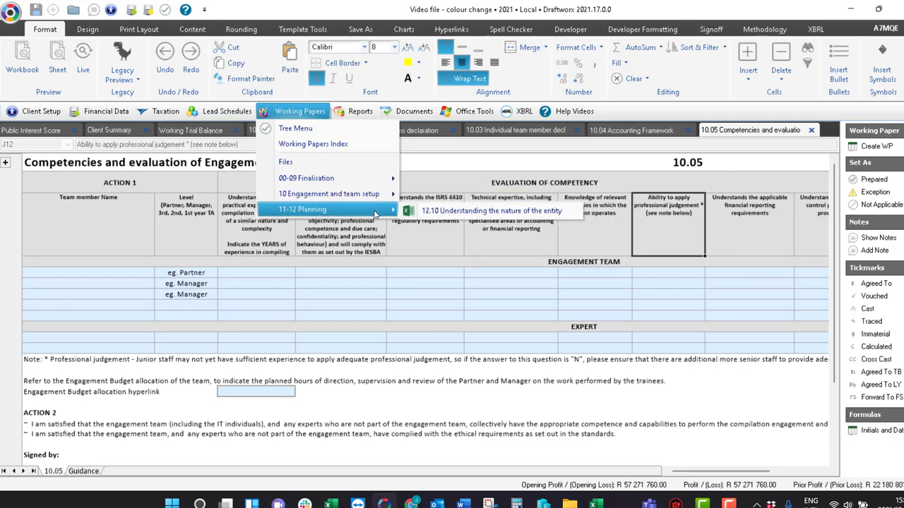
pyautogui.click(428, 215)
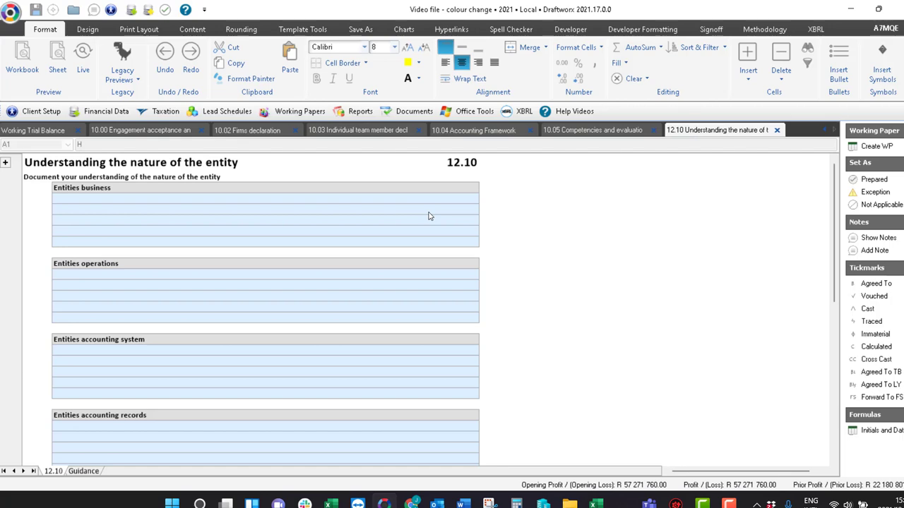
# Review the 12.10 sections on the entity's business, operations, accounting system and accounting records
pyautogui.click(430, 196)
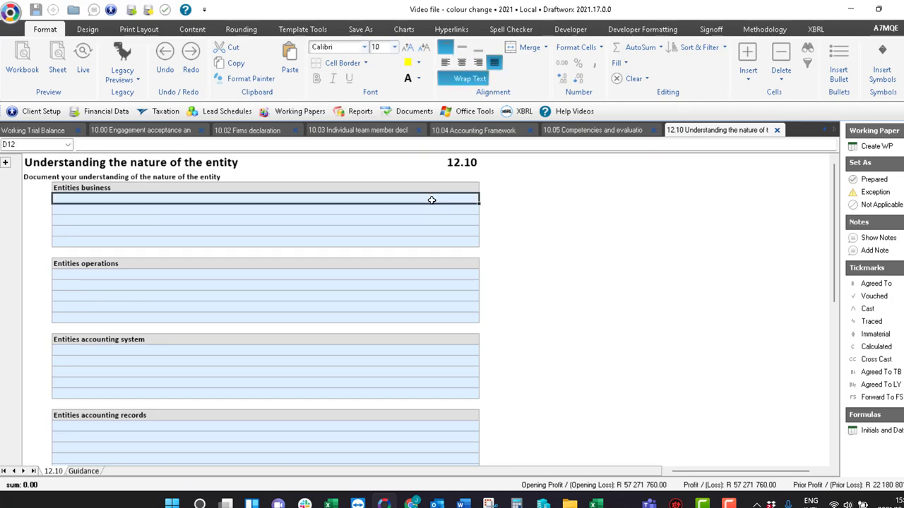
pyautogui.scroll(-5, 423, 233)
pyautogui.scroll(-3, 422, 241)
pyautogui.scroll(6, 420, 242)
pyautogui.click(302, 111)
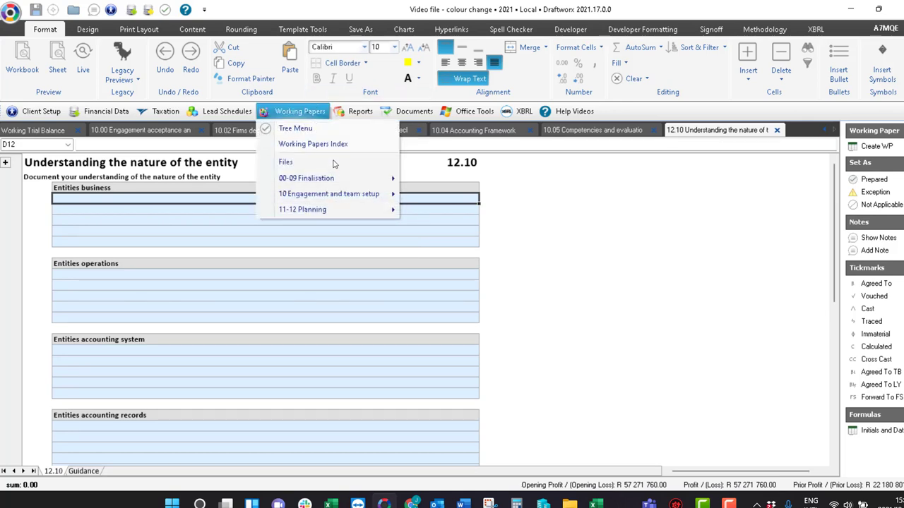
pyautogui.moveTo(317, 213)
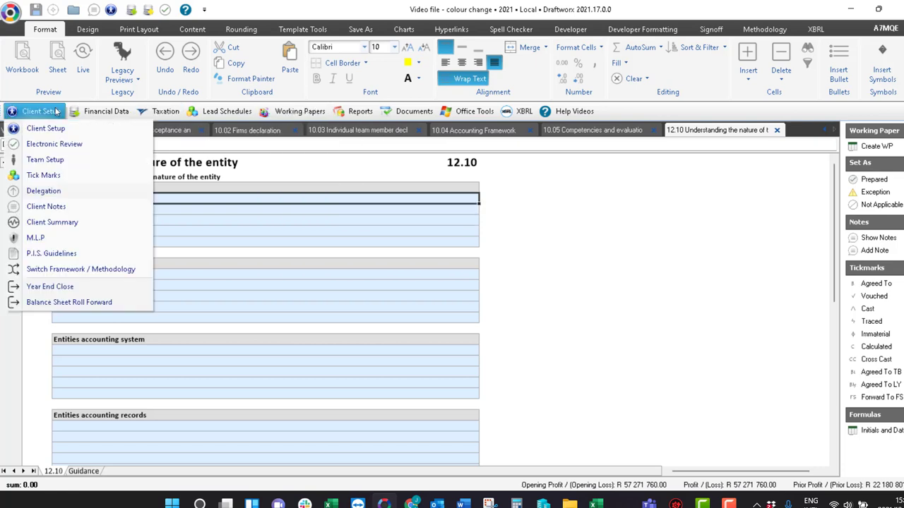
pyautogui.moveTo(87, 106)
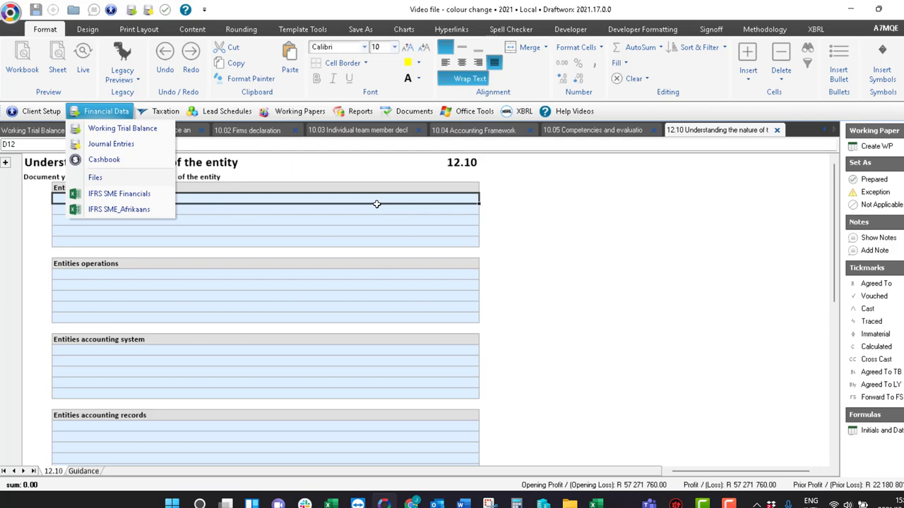
# Open the 01.00 Compilation checklist from the 00-09 Finalisation working papers
pyautogui.click(299, 111)
pyautogui.moveTo(326, 178)
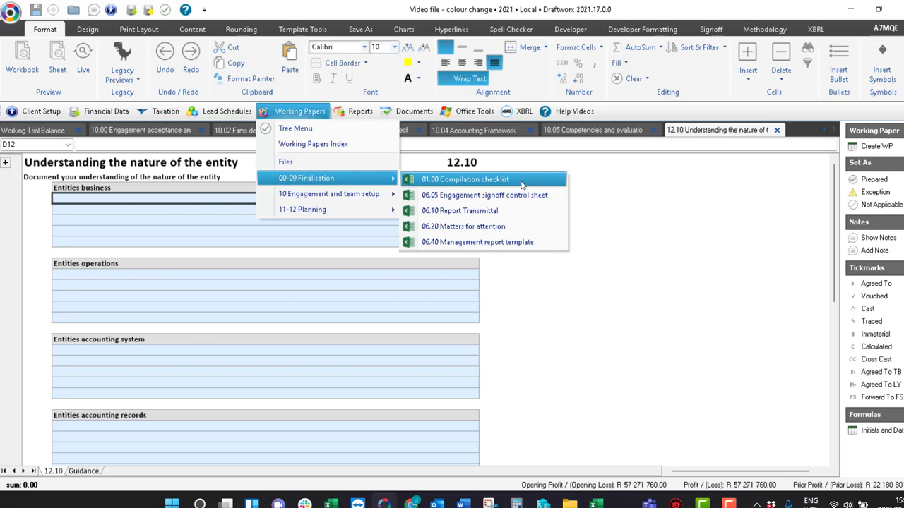
pyautogui.click(521, 182)
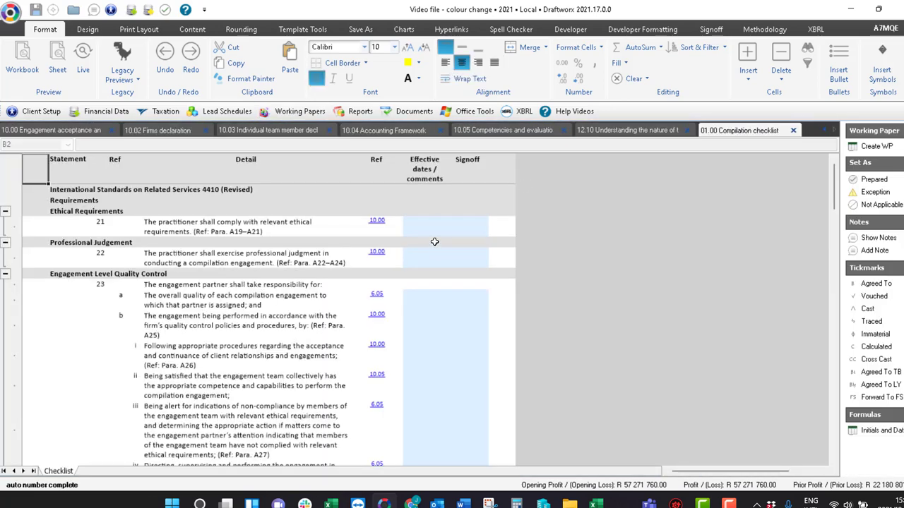
# Review the compilation checklist's ISRS 4410 (Revised) requirements, working paper references and comment cells through to the practitioner's report section
pyautogui.moveTo(438, 223); pyautogui.dragTo(416, 430)
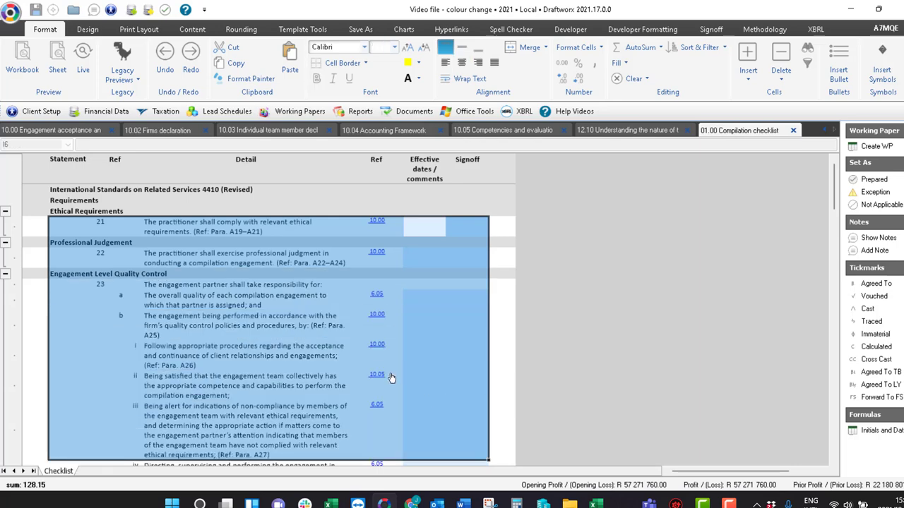
pyautogui.scroll(-1, 372, 376)
pyautogui.scroll(-6, 372, 377)
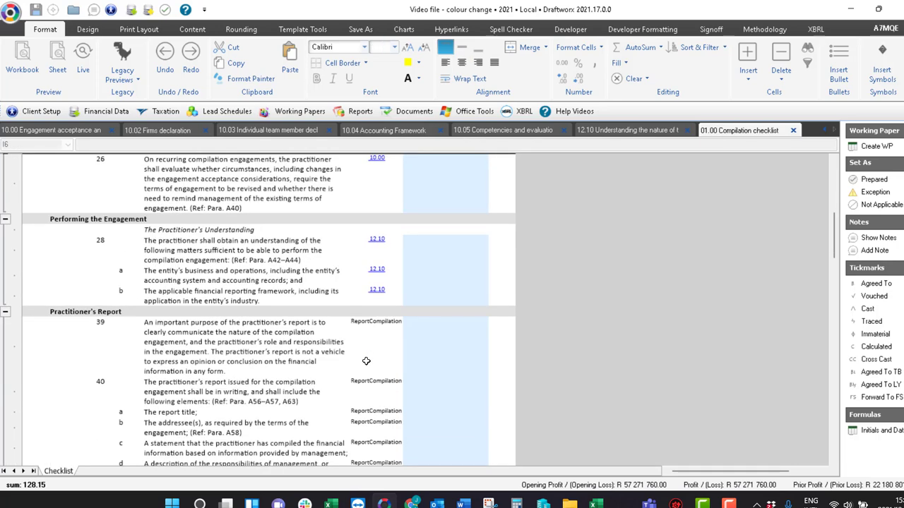
pyautogui.scroll(-15, 366, 361)
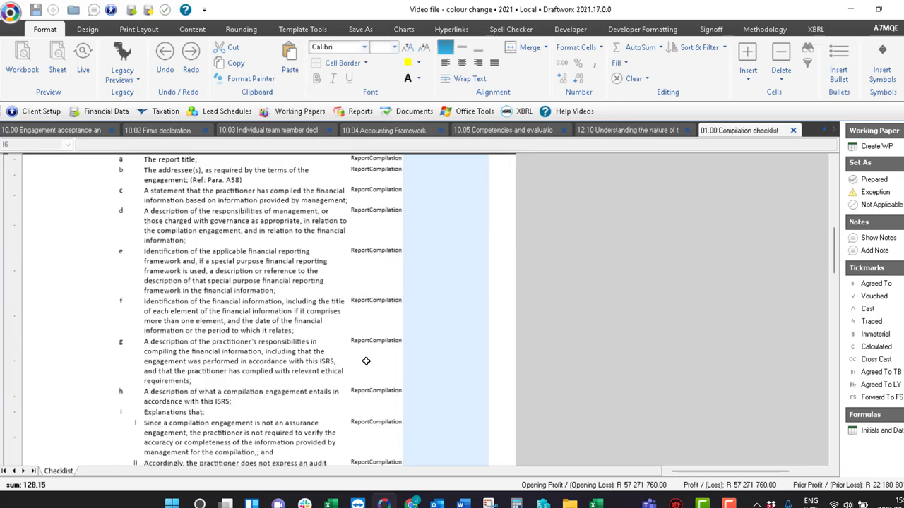
pyautogui.scroll(-20, 379, 353)
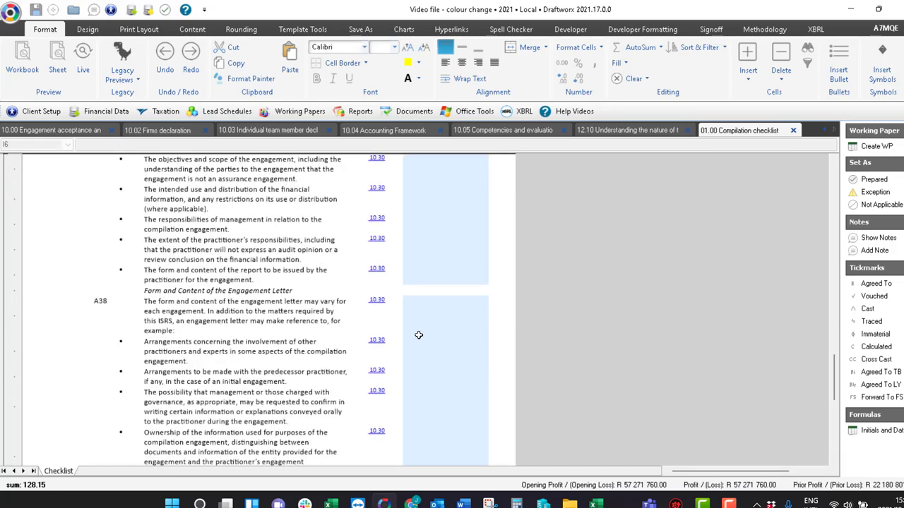
pyautogui.scroll(-5, 416, 328)
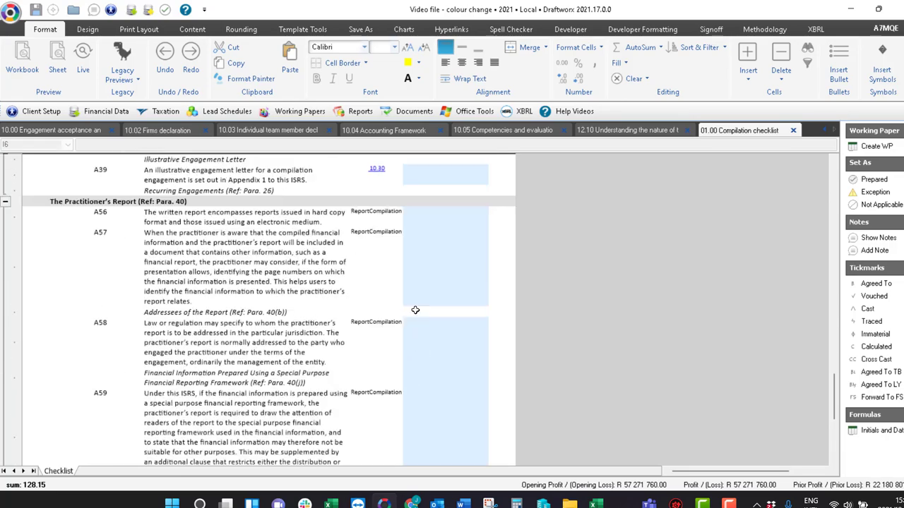
# Open the 06.05 Engagement signoff control sheet and examine its Confirmation (Y/N) column for each working paper
pyautogui.click(316, 116)
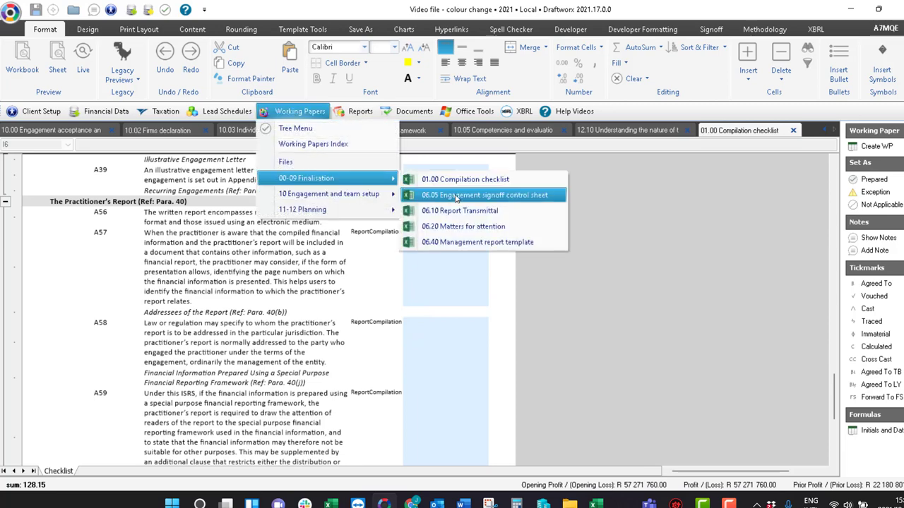
pyautogui.click(455, 199)
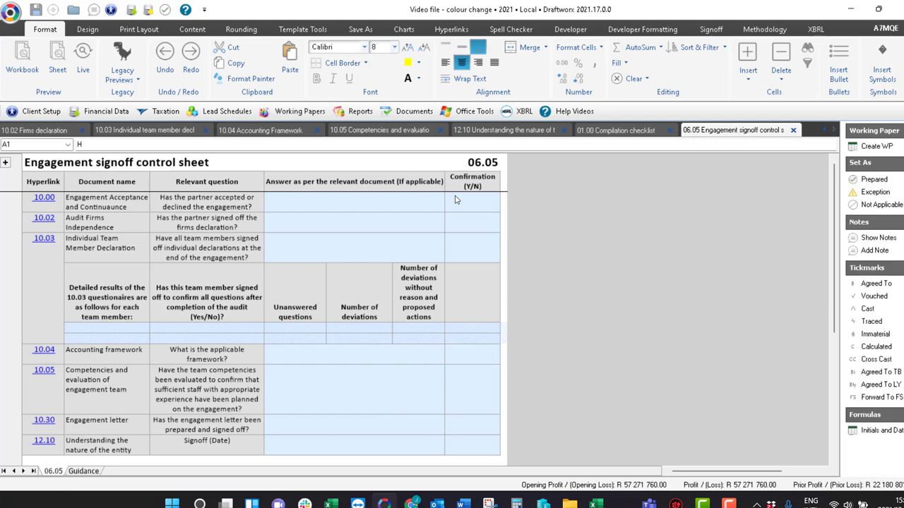
pyautogui.moveTo(471, 182); pyautogui.dragTo(467, 396)
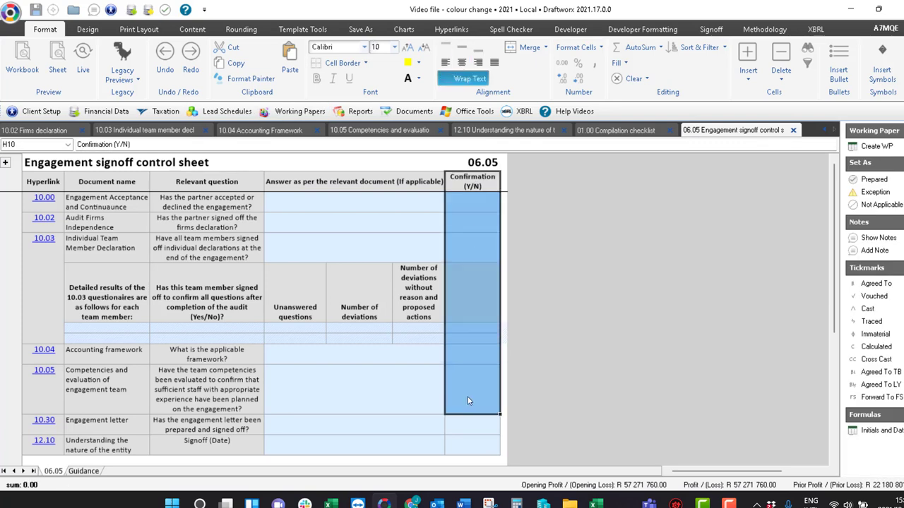
pyautogui.scroll(-1, 468, 402)
pyautogui.scroll(1, 469, 415)
pyautogui.moveTo(472, 204); pyautogui.dragTo(475, 258)
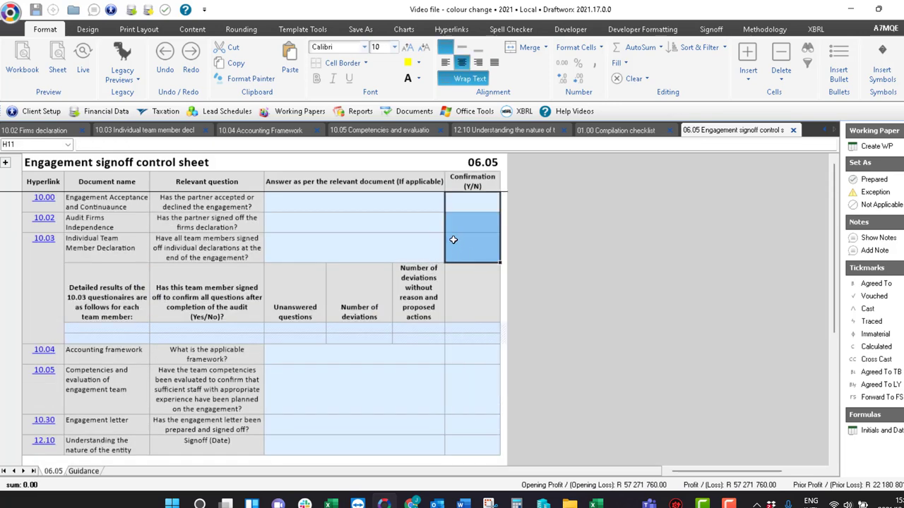
pyautogui.click(308, 113)
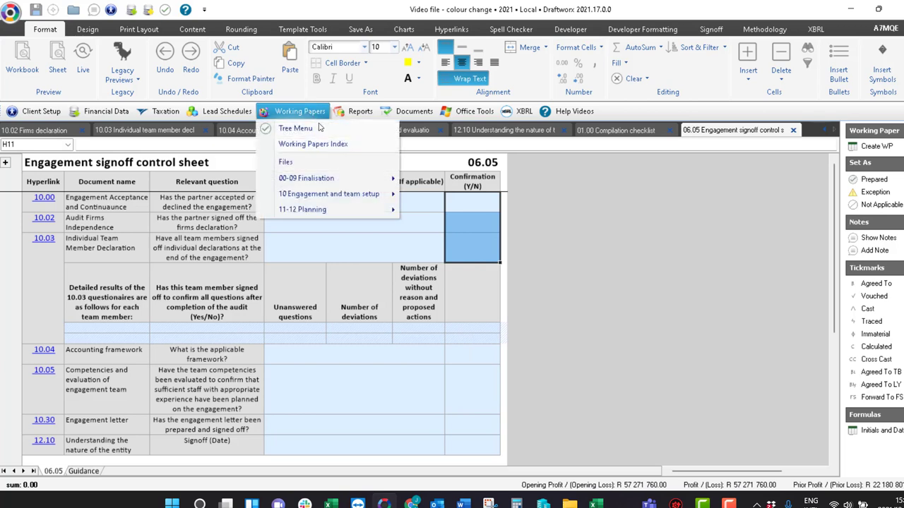
pyautogui.moveTo(318, 178)
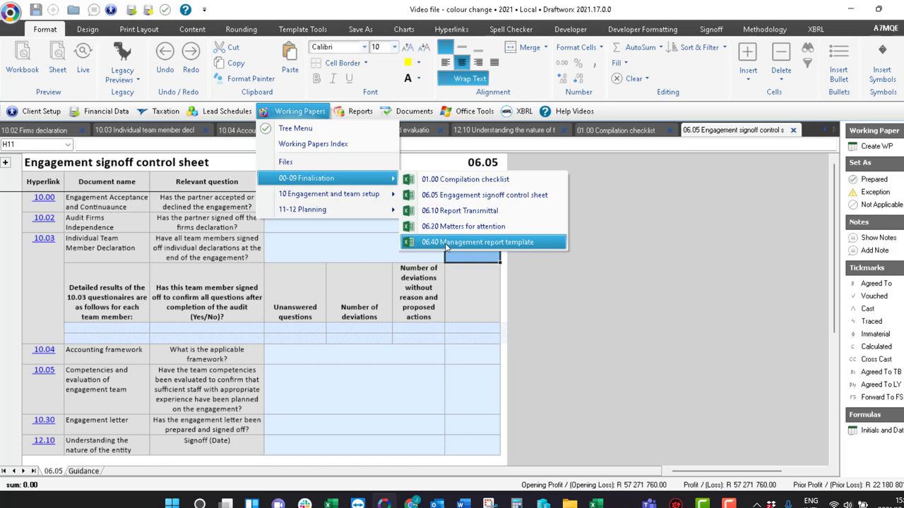
# Bring up the application-wide commands, such as settings, system options and the clients list
pyautogui.click(12, 12)
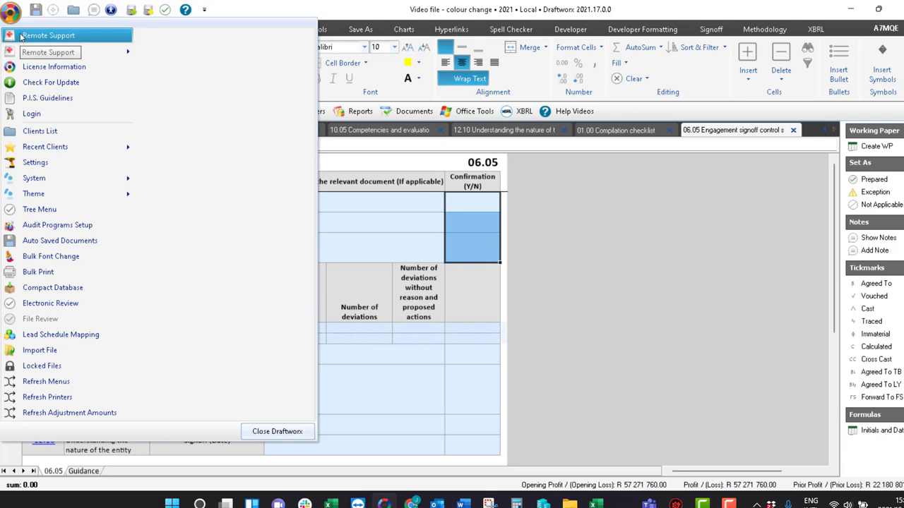